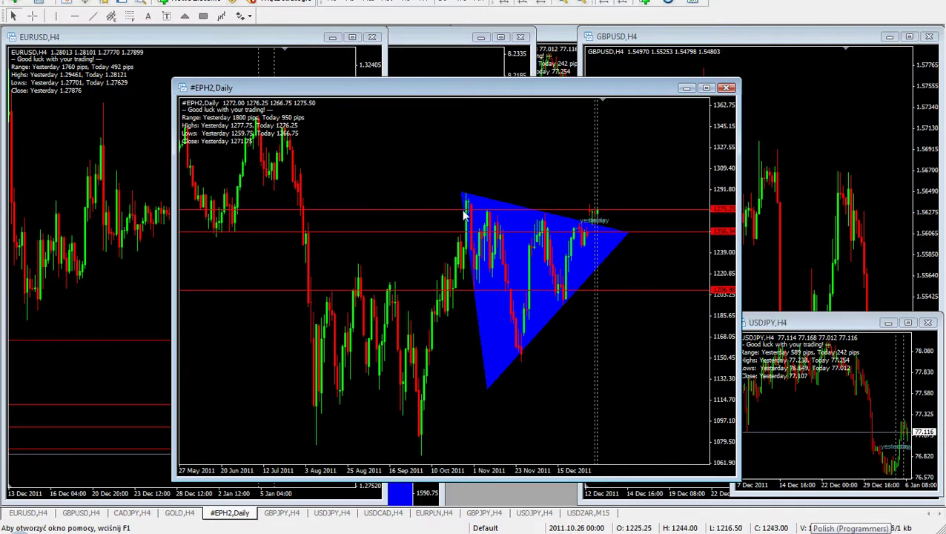
# Step: Maximize the #EPH2 daily chart and draw a thin upward triangle from the latest candles to about 1363
pyautogui.doubleClick(443, 89)
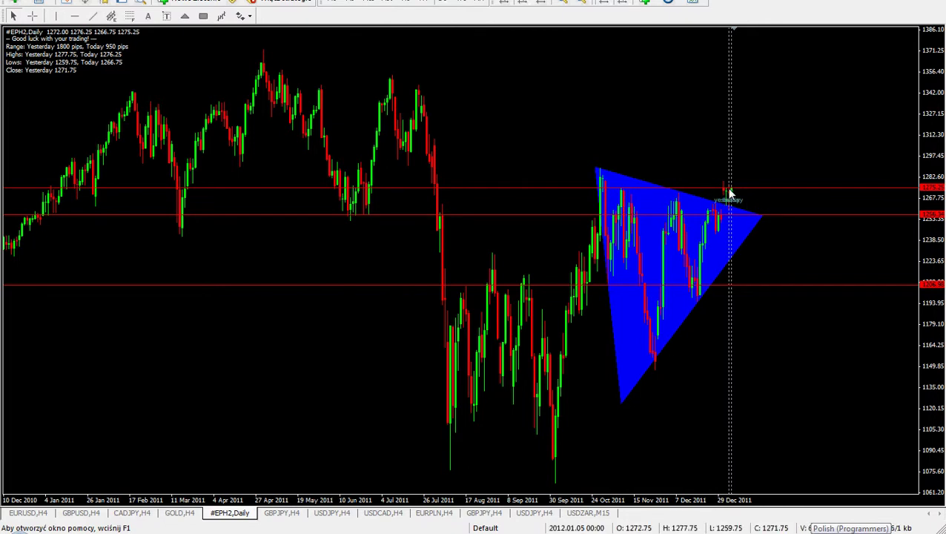
pyautogui.click(184, 18)
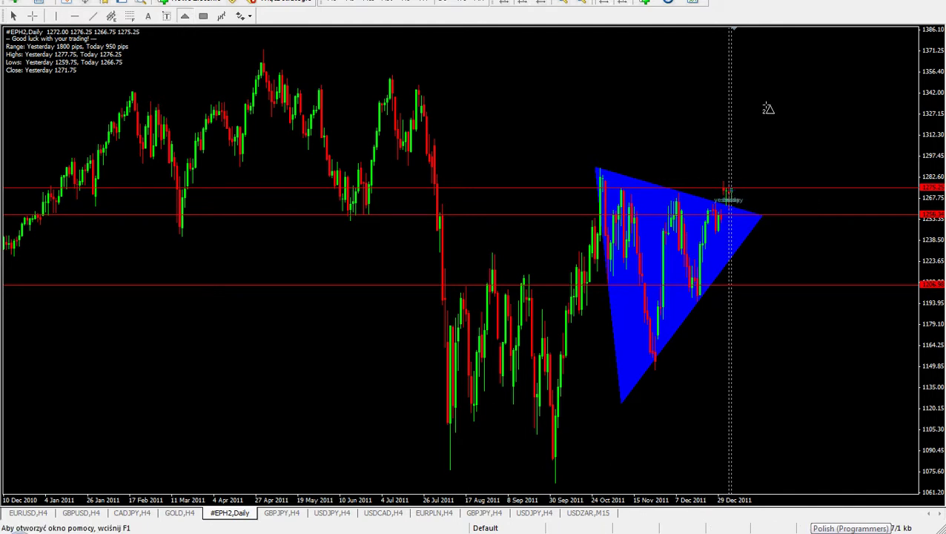
pyautogui.moveTo(732, 182); pyautogui.dragTo(784, 67)
pyautogui.click(795, 64)
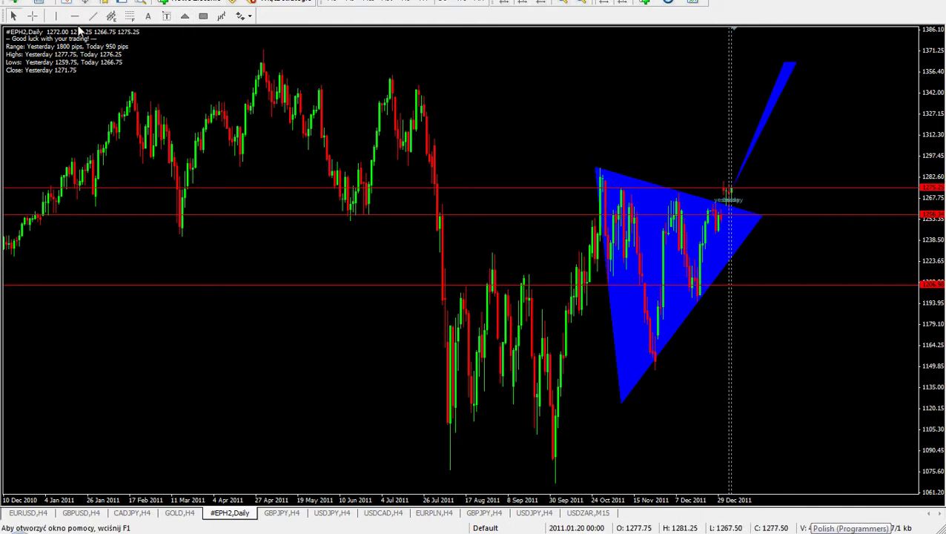
# Step: Place a horizontal line across the earlier highs at about 1346 and switch the #EPH2 chart to the H4 timeframe
pyautogui.moveTo(268, 44); pyautogui.dragTo(507, 87)
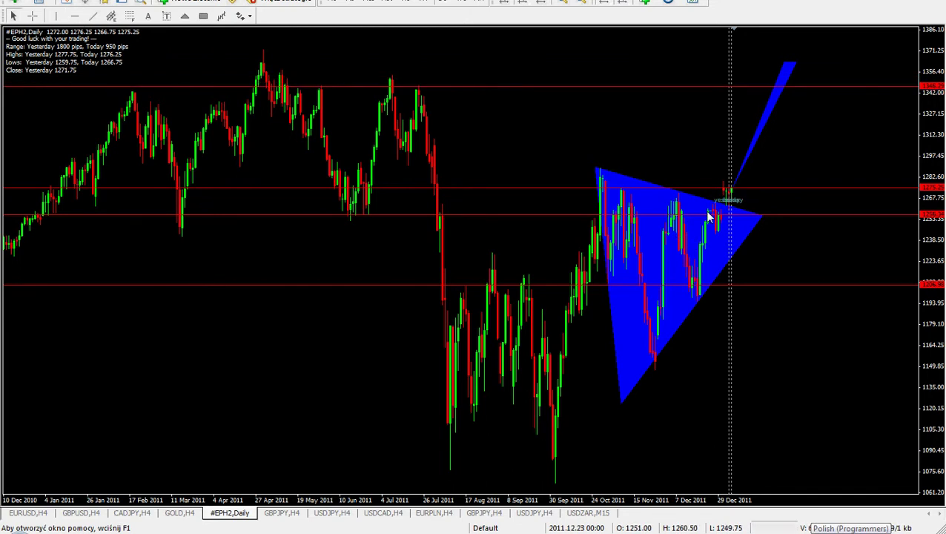
pyautogui.click(423, 2)
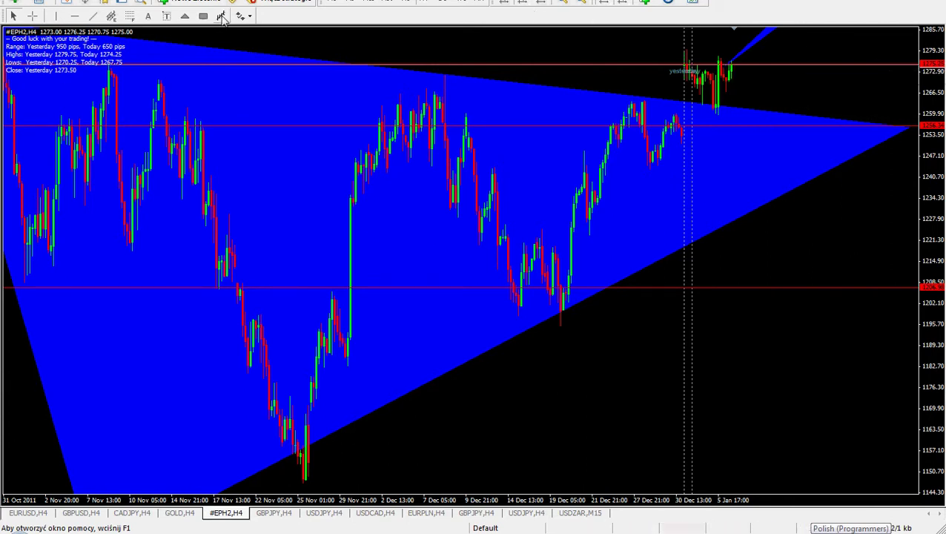
pyautogui.moveTo(611, 106)
pyautogui.mouseDown()
pyautogui.moveTo(903, 285)
pyautogui.moveTo(904, 259)
pyautogui.moveTo(904, 450)
pyautogui.moveTo(880, 451)
pyautogui.mouseUp()
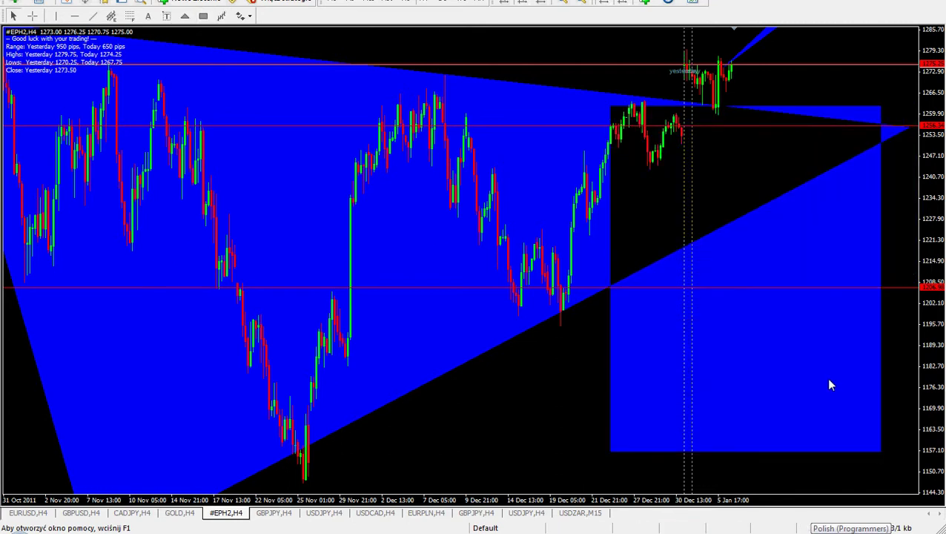
pyautogui.click(184, 16)
pyautogui.moveTo(796, 272); pyautogui.dragTo(859, 449)
pyautogui.moveTo(844, 398); pyautogui.dragTo(850, 398)
pyautogui.doubleClick(880, 455)
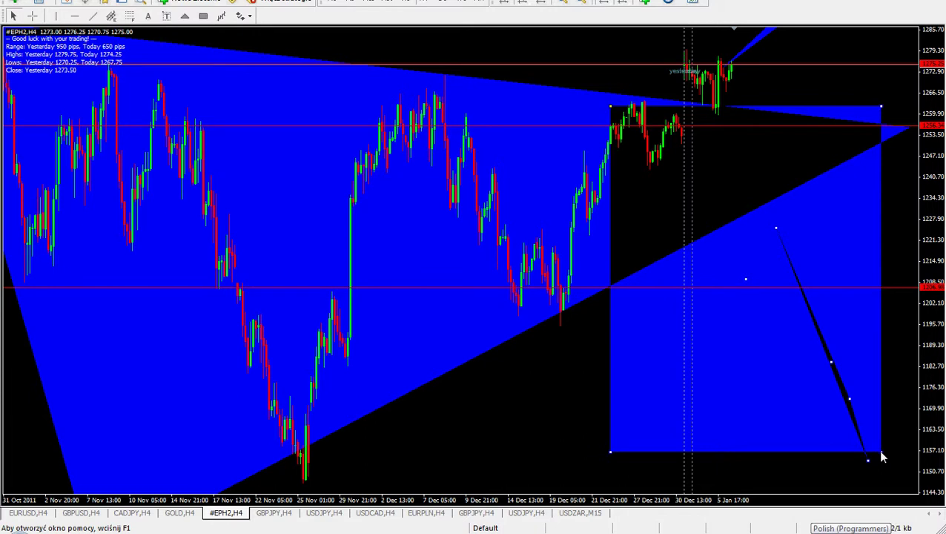
pyautogui.moveTo(882, 457); pyautogui.dragTo(873, 305)
pyautogui.press('BackSpace')
pyautogui.press('BackSpace')
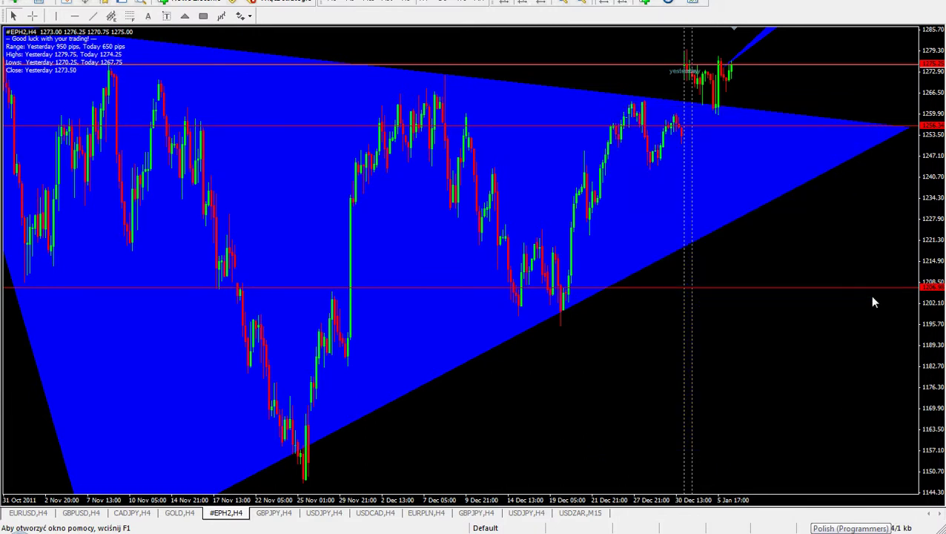
# Step: Draw a thin downward triangle from about 1256 inside the pattern's apex to about 1183 below it
pyautogui.click(243, 21)
pyautogui.click(859, 363)
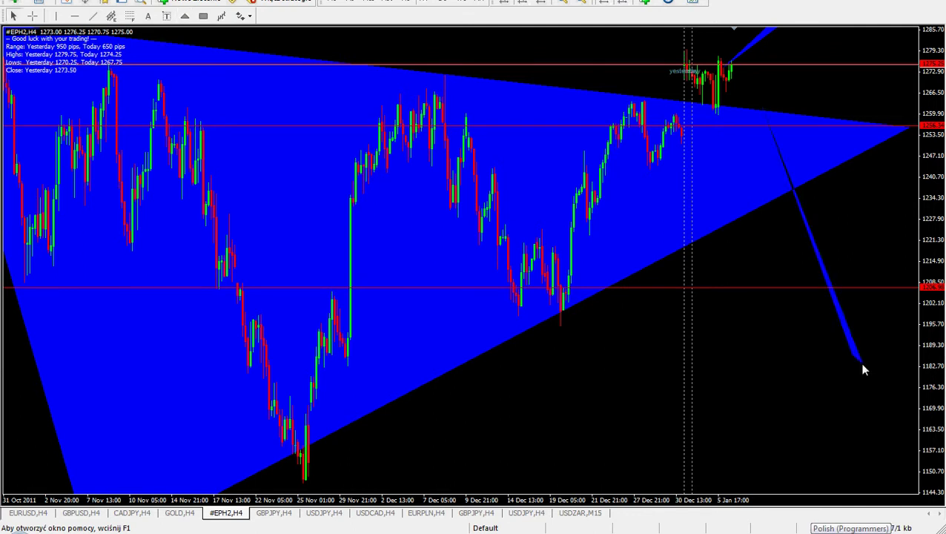
# Step: Compare the #EPH2 chart on the daily and H4 timeframes at several magnifications, and examine the latest candles above the triangle pattern
pyautogui.click(439, 6)
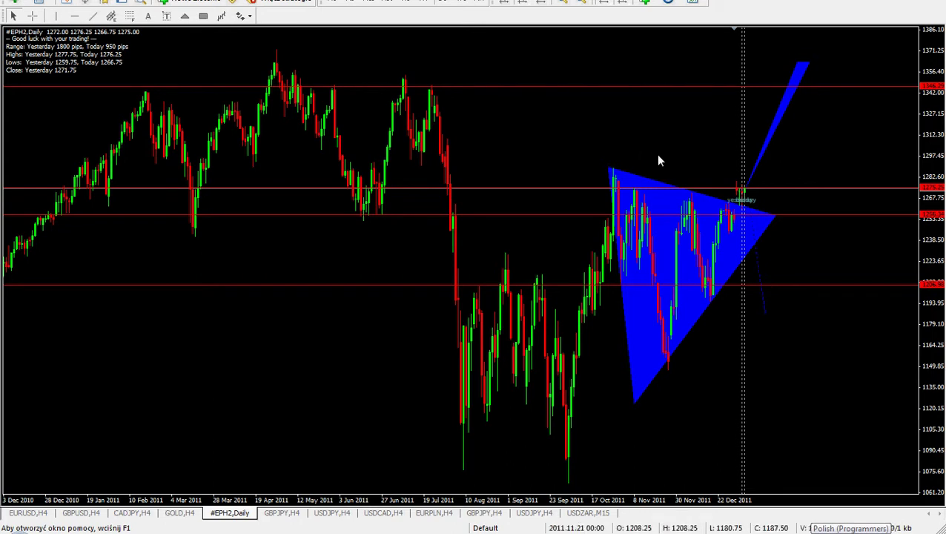
pyautogui.click(424, 3)
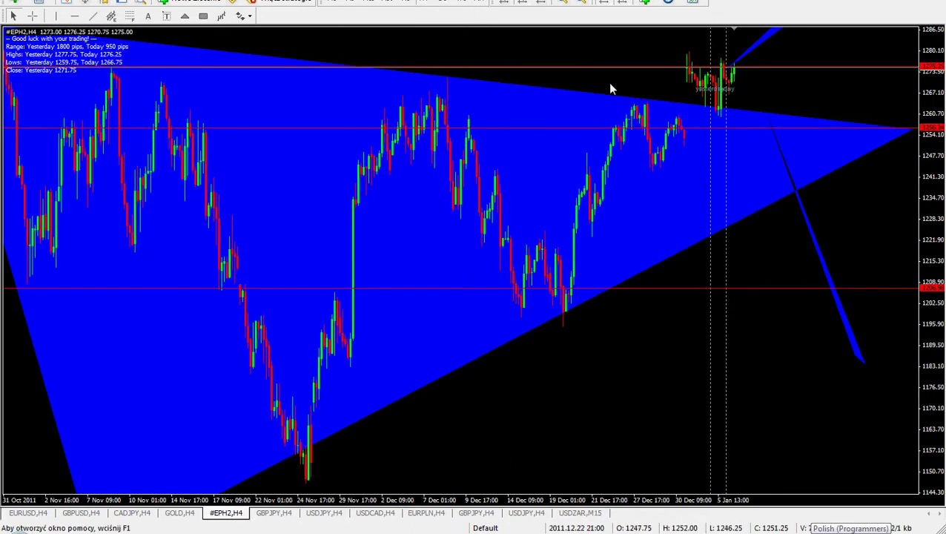
pyautogui.click(569, 3)
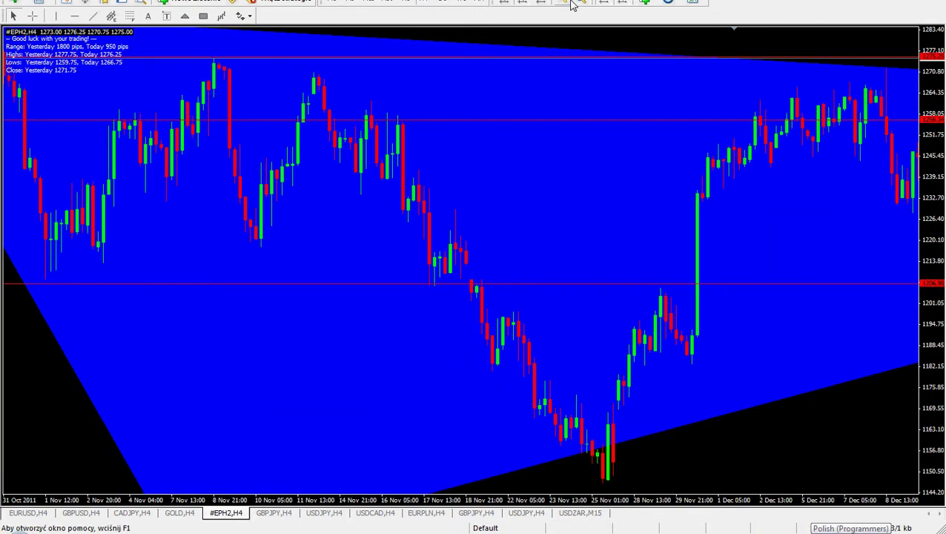
pyautogui.click(580, 3)
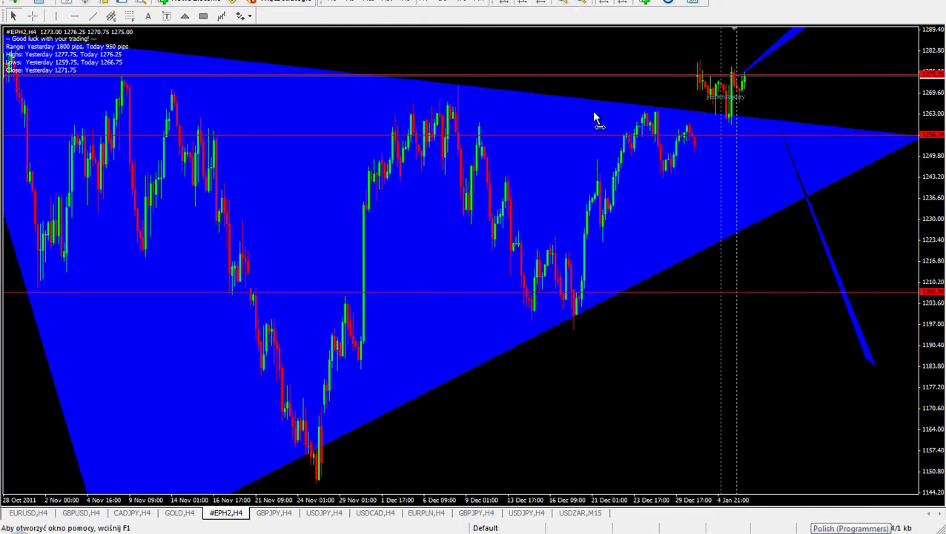
pyautogui.click(581, 3)
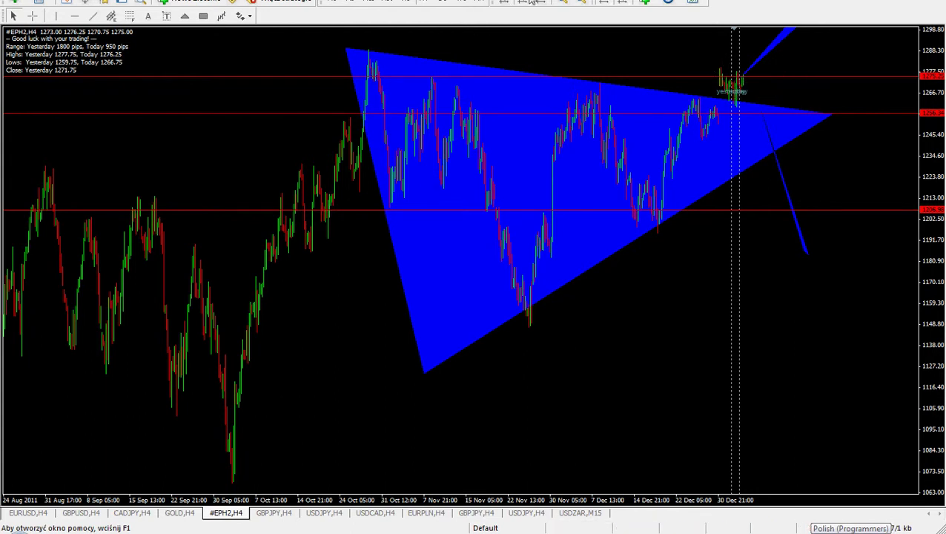
pyautogui.click(562, 2)
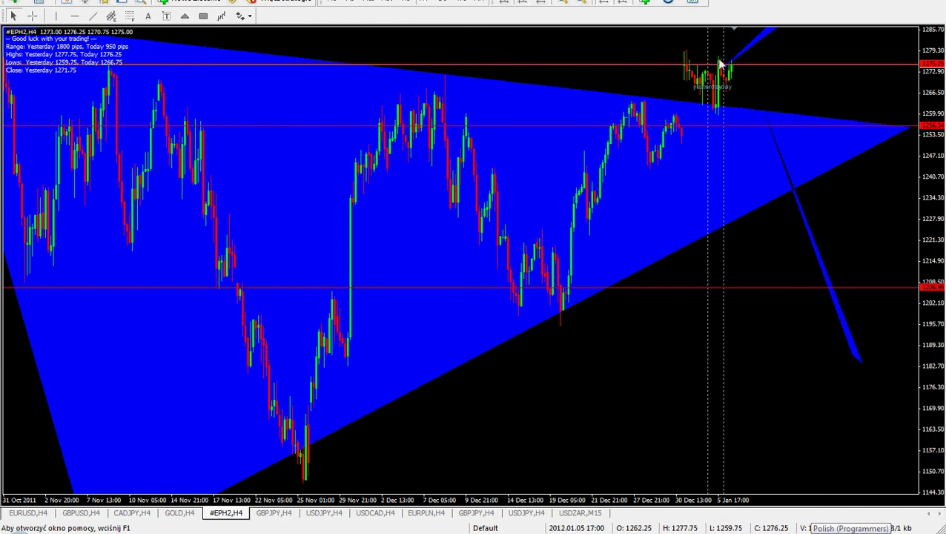
pyautogui.moveTo(733, 86)
pyautogui.moveTo(732, 66)
pyautogui.click(437, 13)
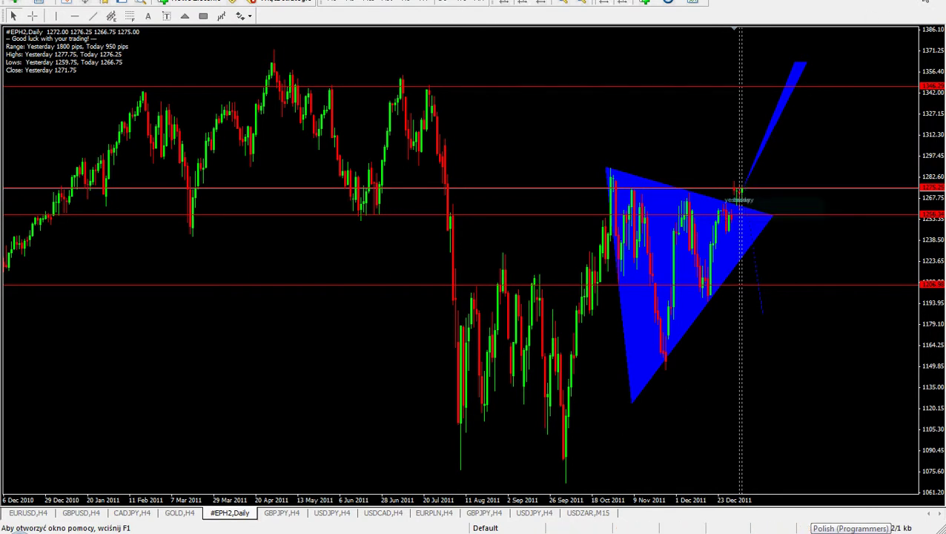
# Step: Restore the #EPH2 chart to a floating window and maximize the GBPUSD H4 chart with a longer price history shown
pyautogui.click(926, 3)
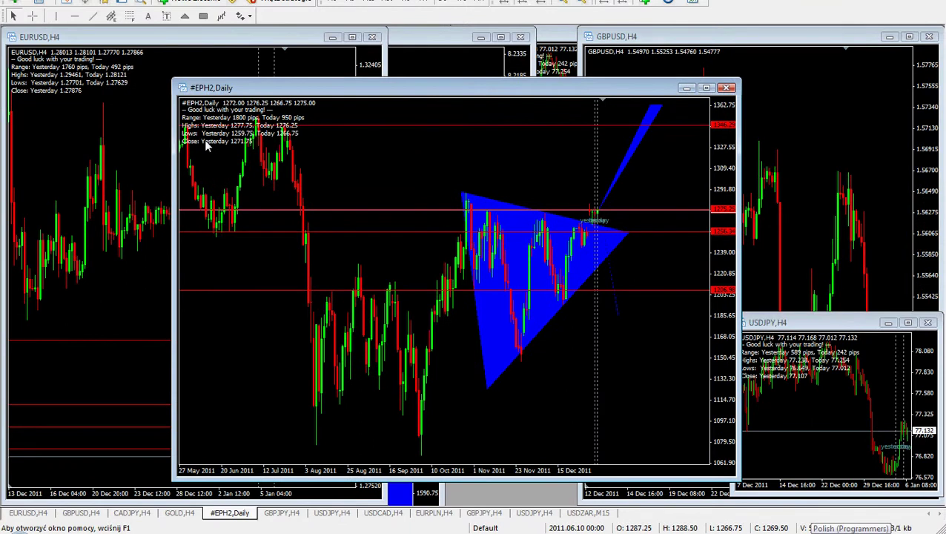
pyautogui.click(798, 192)
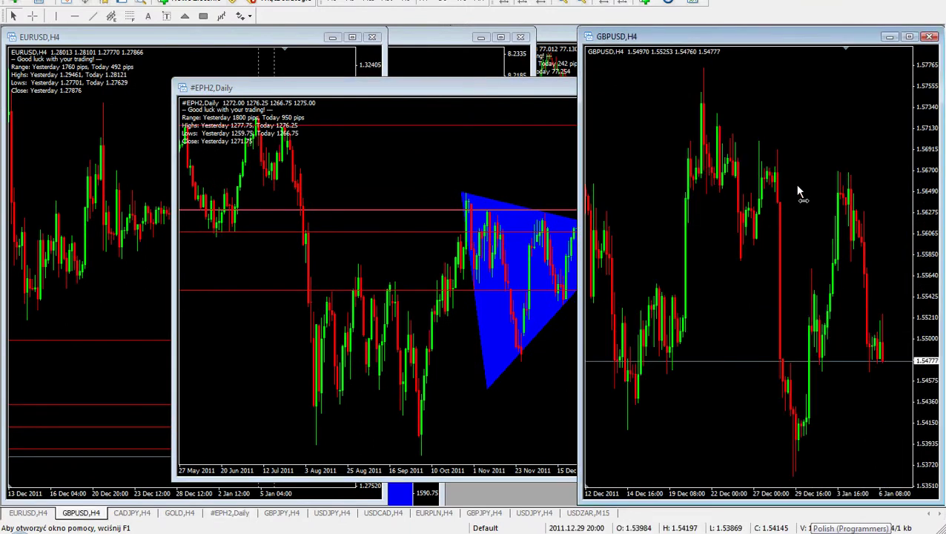
pyautogui.doubleClick(615, 36)
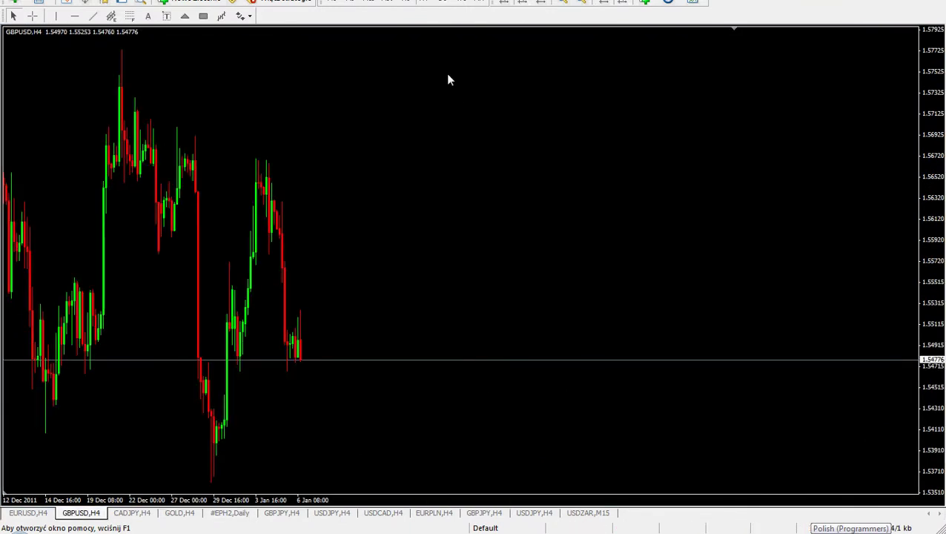
pyautogui.press('-')
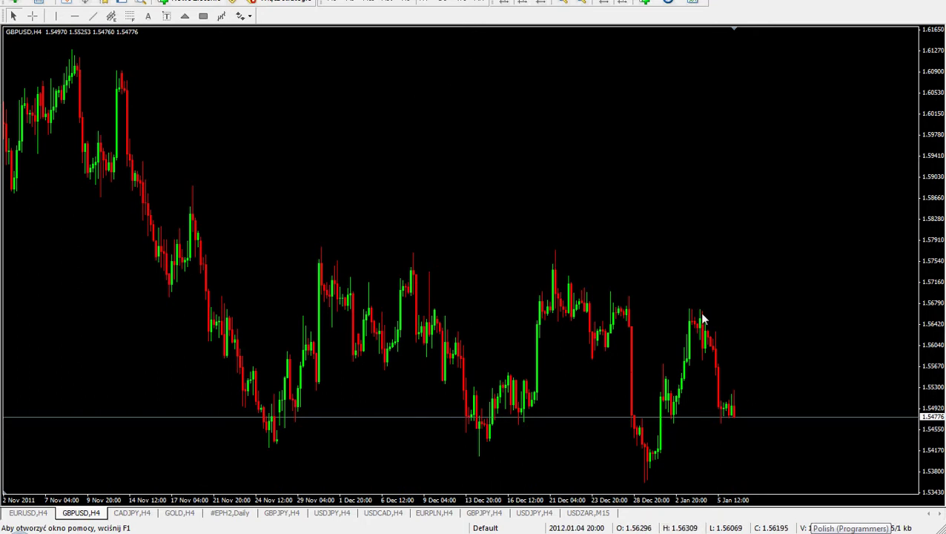
# Step: Draw a rectangle around the GBPUSD consolidation from late November to January, spanning about 1.572 to 1.543
pyautogui.click(203, 16)
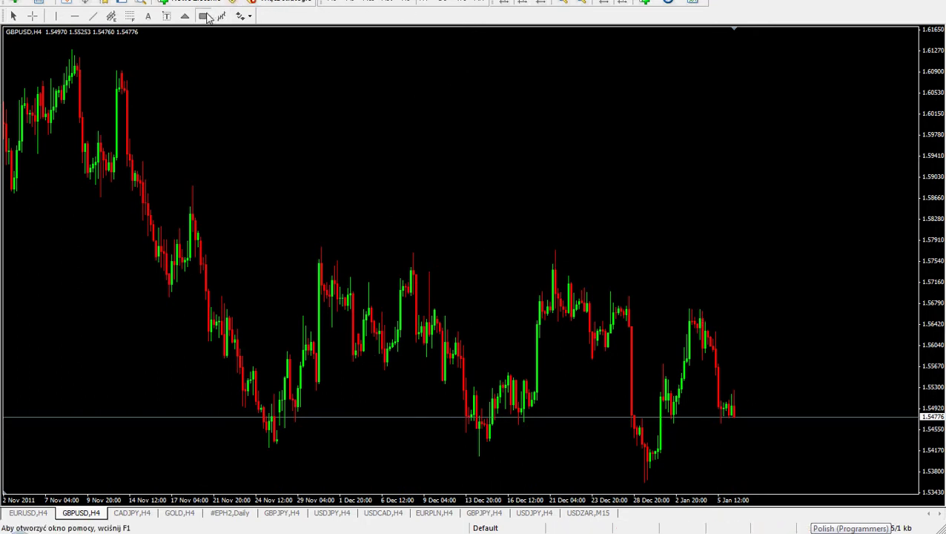
pyautogui.moveTo(248, 281); pyautogui.dragTo(361, 390)
pyautogui.moveTo(416, 446); pyautogui.dragTo(807, 446)
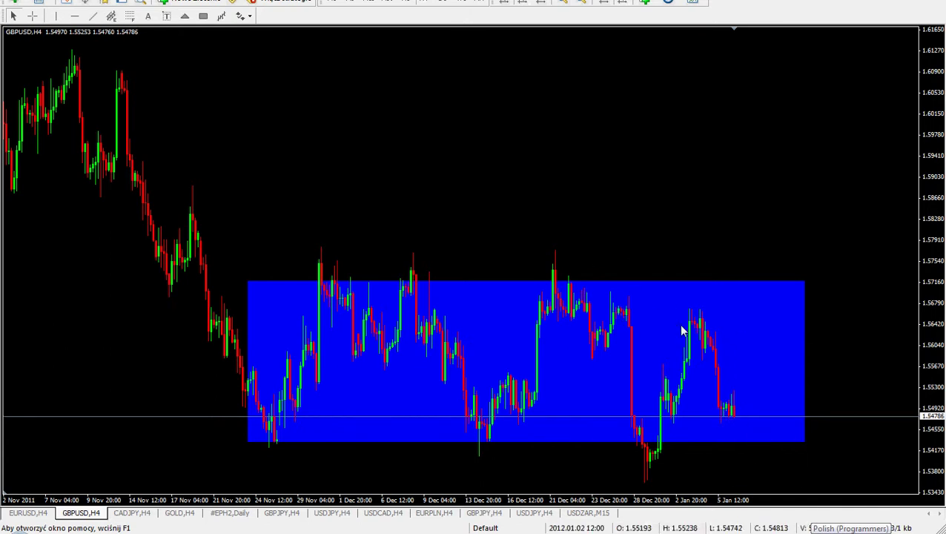
pyautogui.moveTo(708, 341)
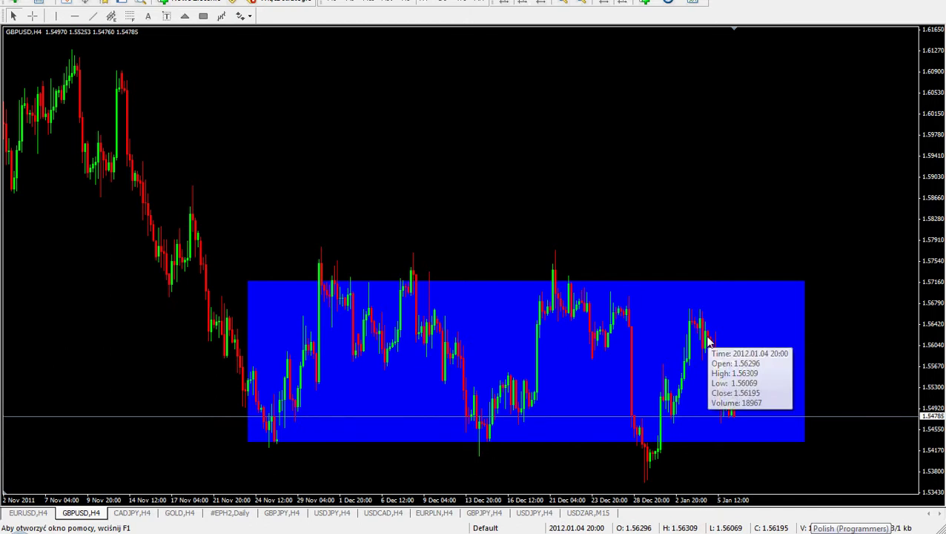
# Step: Switch GBPUSD to the daily timeframe and draw thin breakout triangles up to about 1.620 and down to about 1.525
pyautogui.click(442, 3)
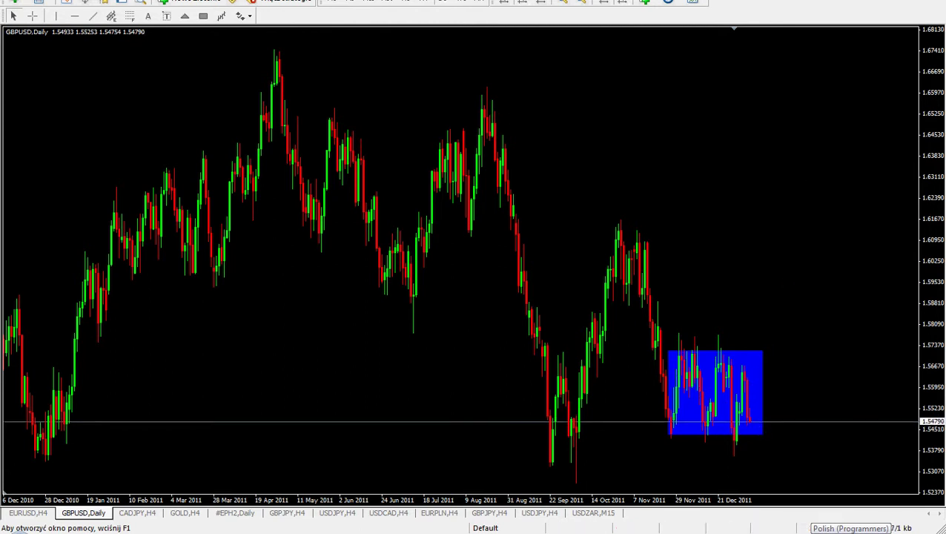
pyautogui.click(184, 16)
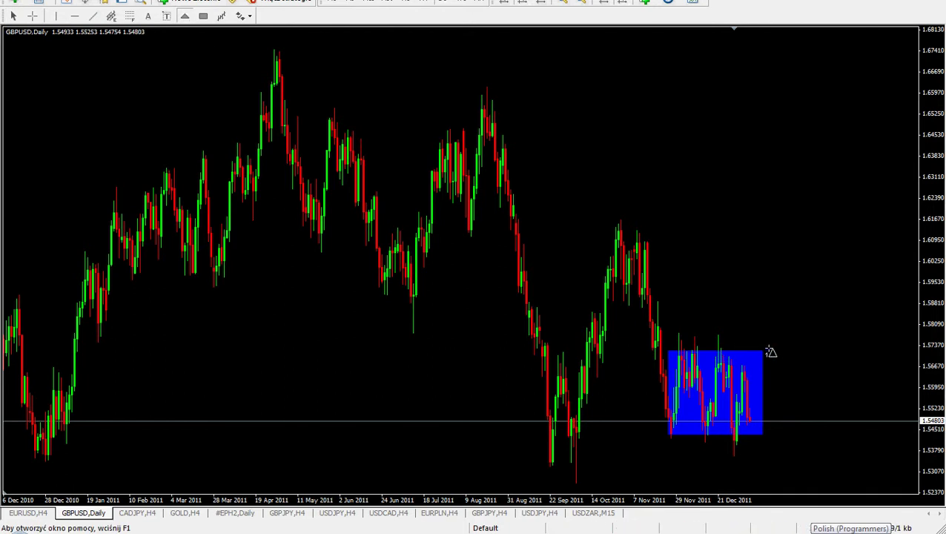
pyautogui.click(826, 209)
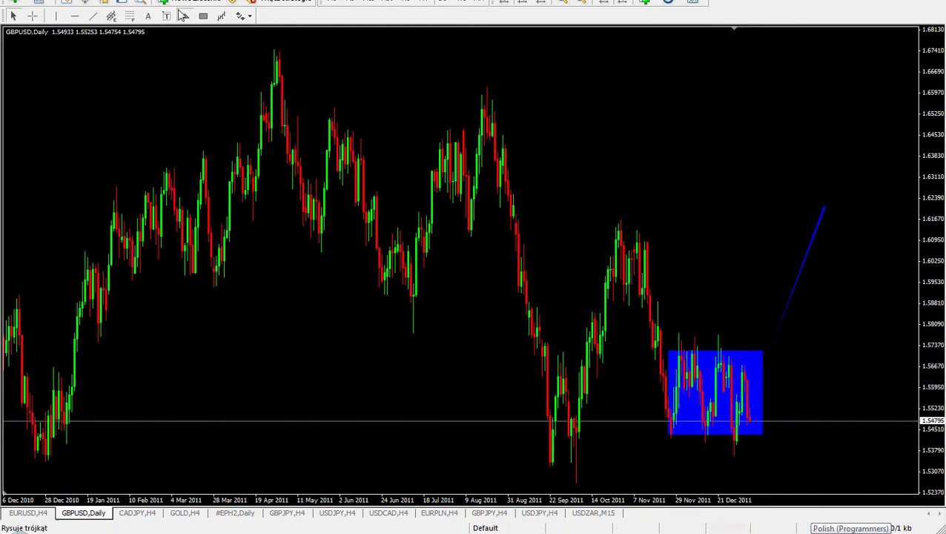
pyautogui.click(813, 490)
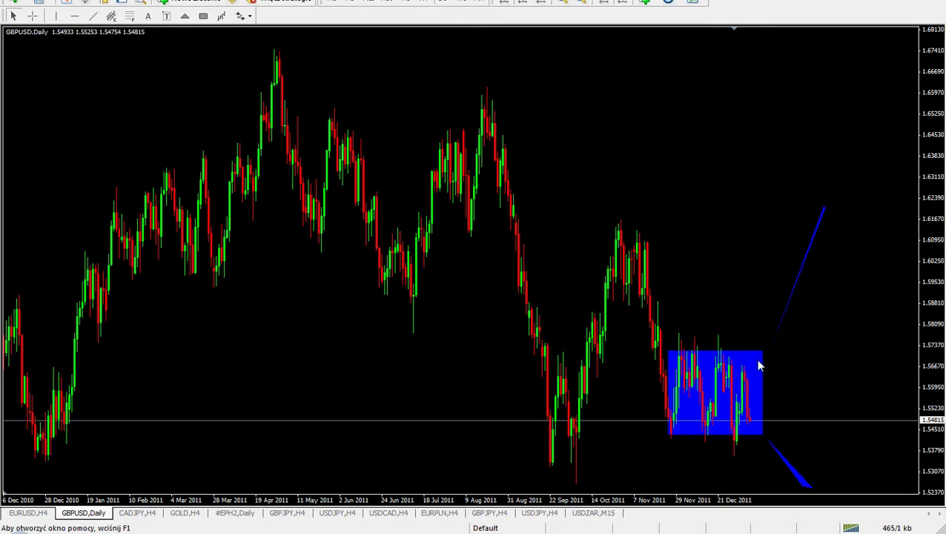
pyautogui.click(205, 15)
pyautogui.moveTo(697, 321)
pyautogui.mouseDown()
pyautogui.moveTo(754, 348)
pyautogui.moveTo(800, 337)
pyautogui.mouseUp()
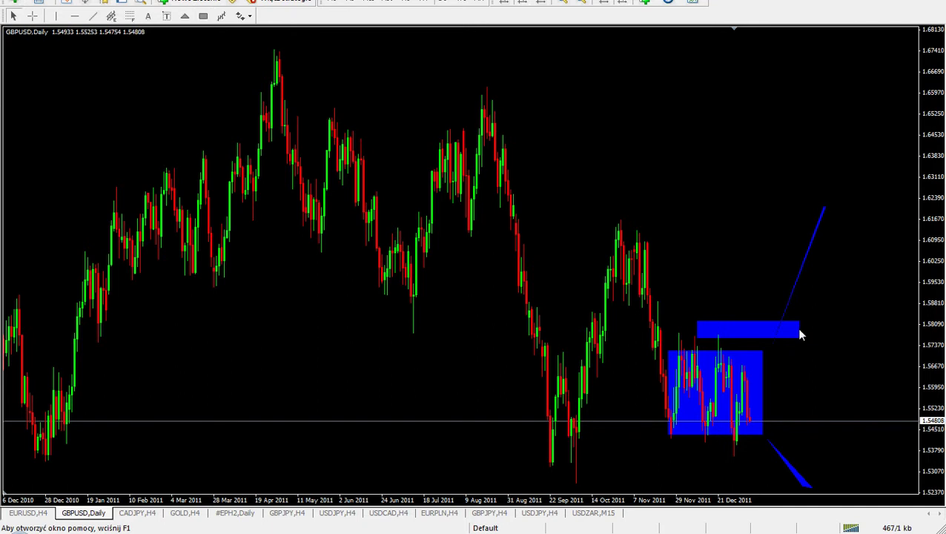
pyautogui.hotkey('ctrl', 'z')
# Step: Restore the GBPUSD chart to a floating window and bring its latest candles into view
pyautogui.click(932, 2)
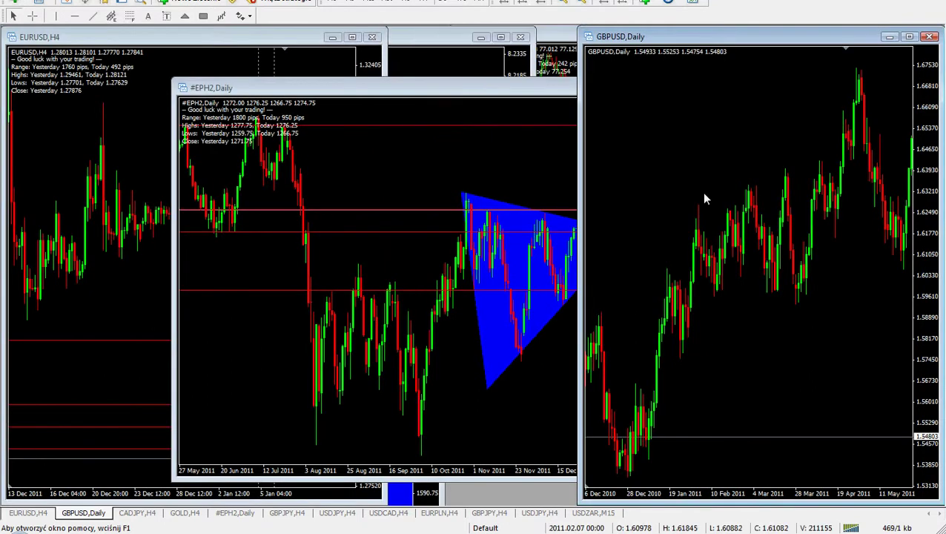
pyautogui.scroll(-10, 704, 198)
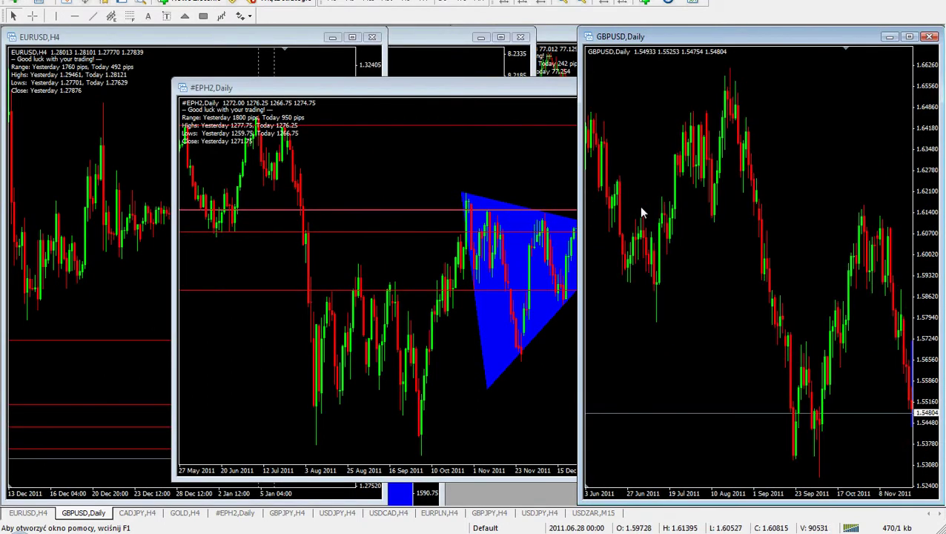
# Step: Maximize the EURUSD chart and switch it to the daily timeframe
pyautogui.click(154, 58)
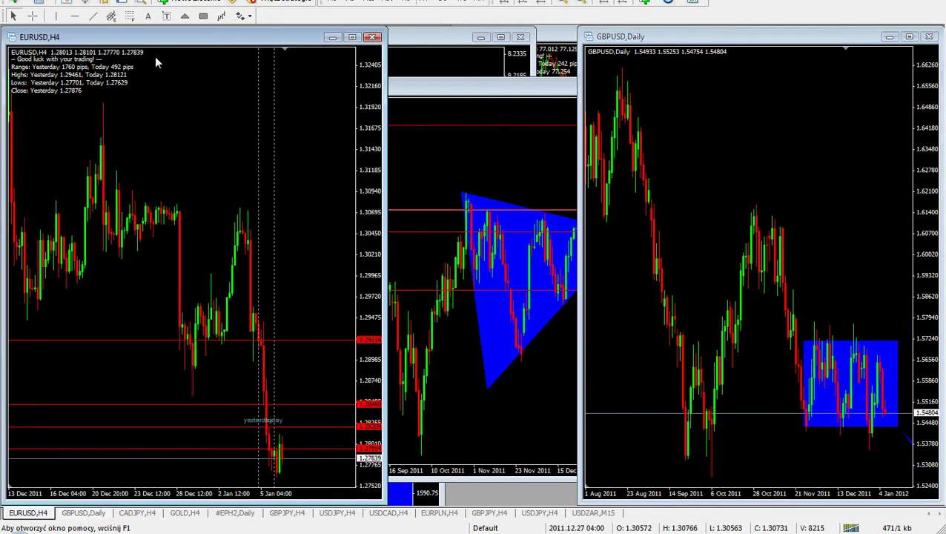
pyautogui.doubleClick(226, 65)
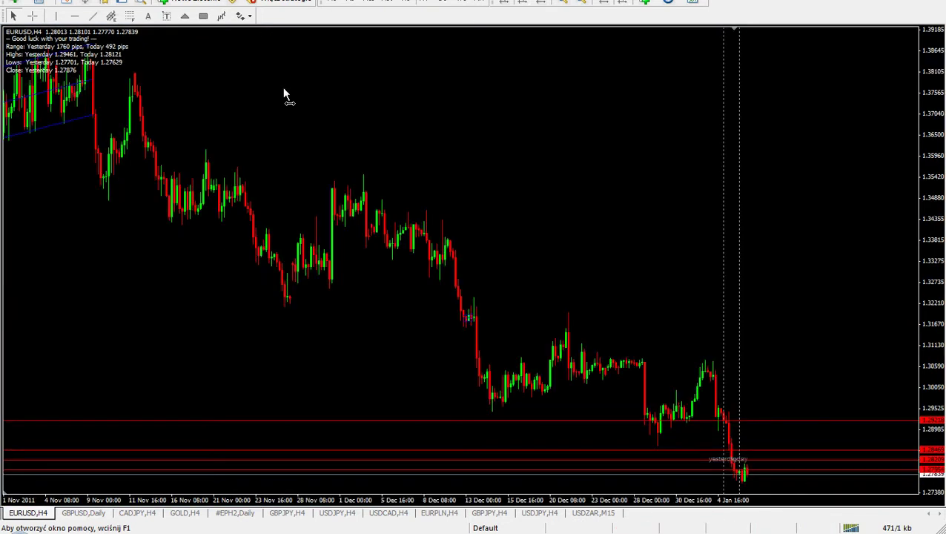
pyautogui.click(442, 3)
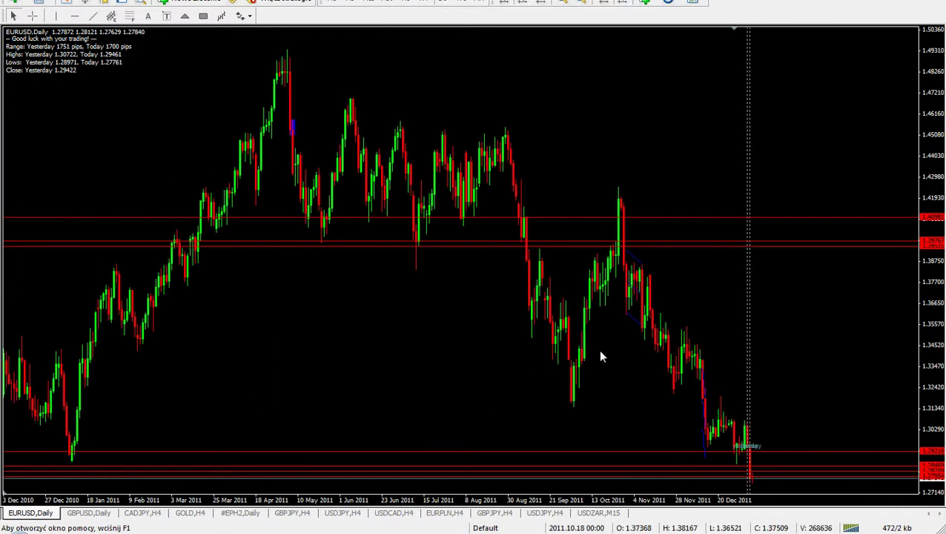
# Step: Bring up the EURUSD and GBPUSD M30 charts together and move GBPUSD to its latest candles to compare the two pairs' recent moves
pyautogui.scroll(-2, 602, 363)
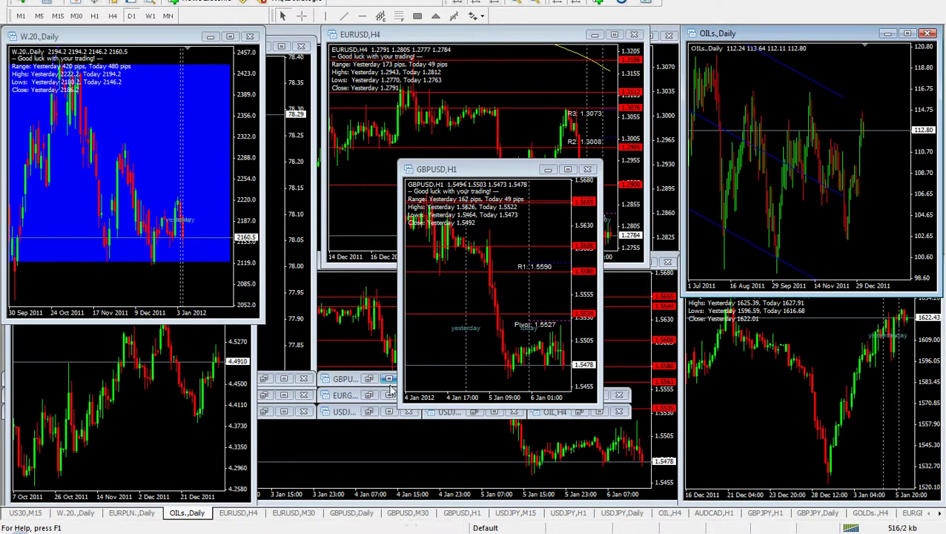
pyautogui.click(389, 378)
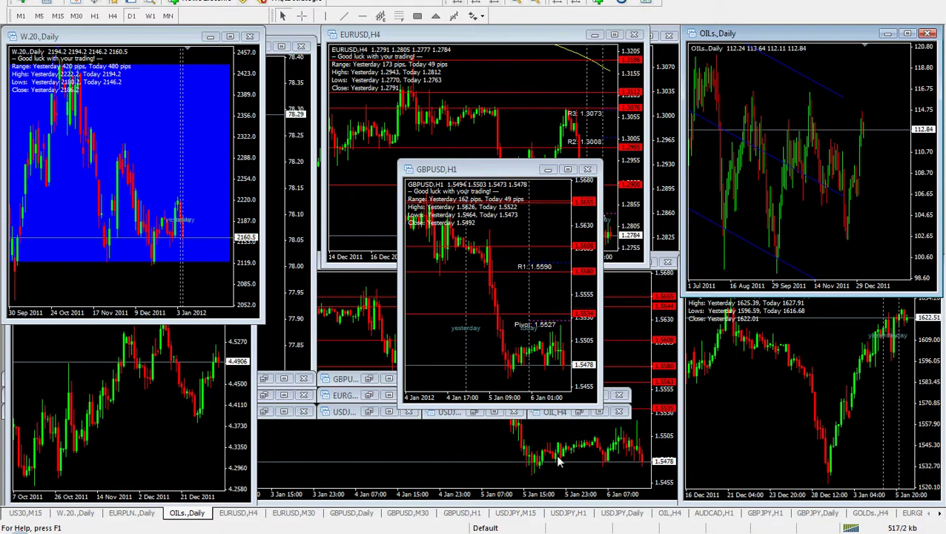
pyautogui.click(294, 512)
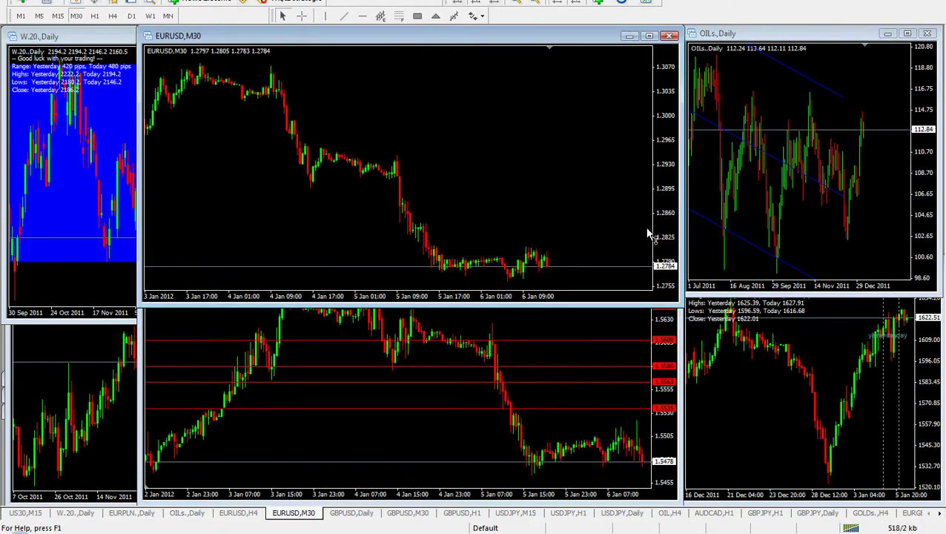
pyautogui.moveTo(599, 363); pyautogui.dragTo(447, 310)
pyautogui.click(469, 98)
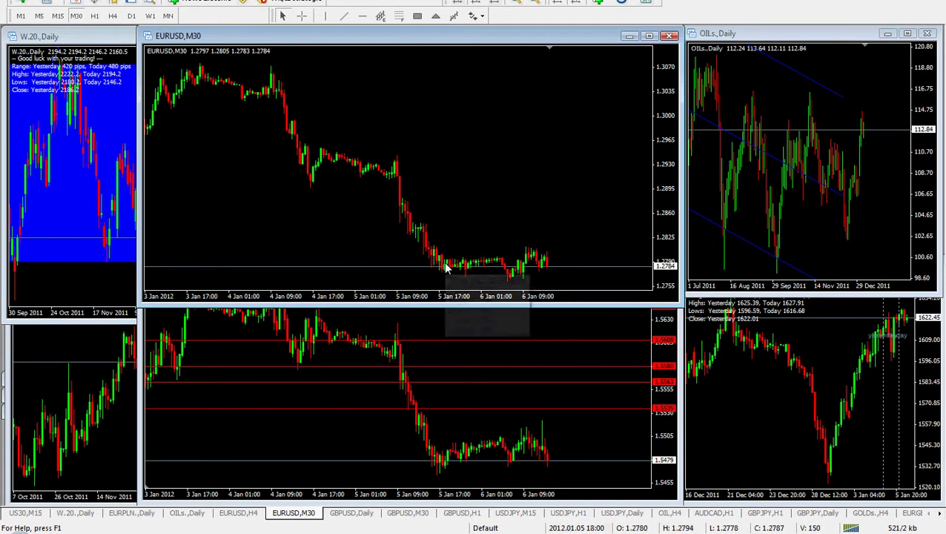
pyautogui.click(308, 477)
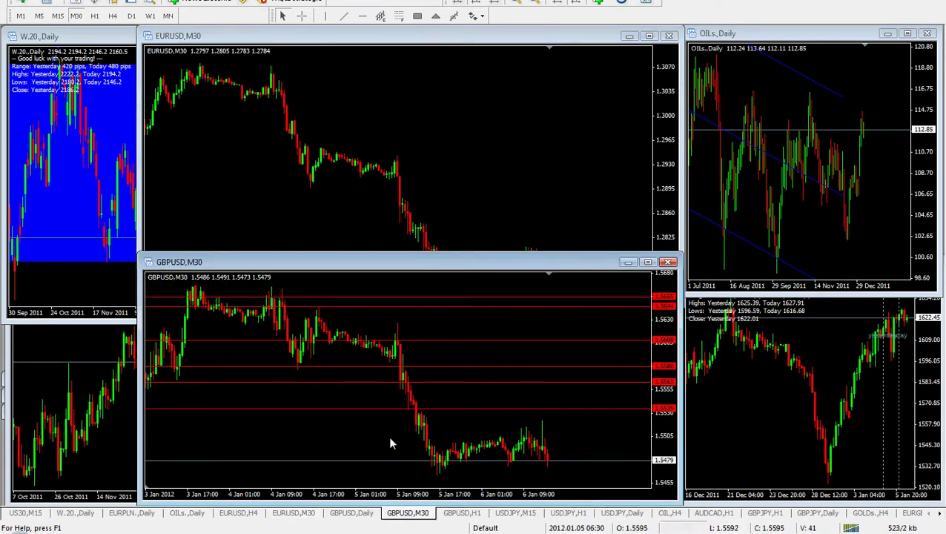
pyautogui.click(412, 201)
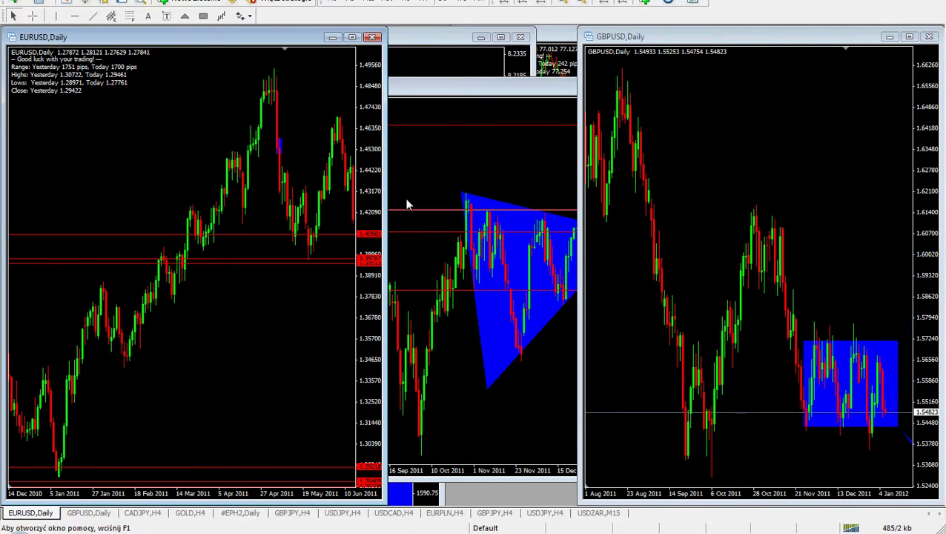
# Step: Bring the latest EURUSD daily candles into view and compare them with the #EPH2 daily chart
pyautogui.moveTo(364, 193); pyautogui.dragTo(82, 169)
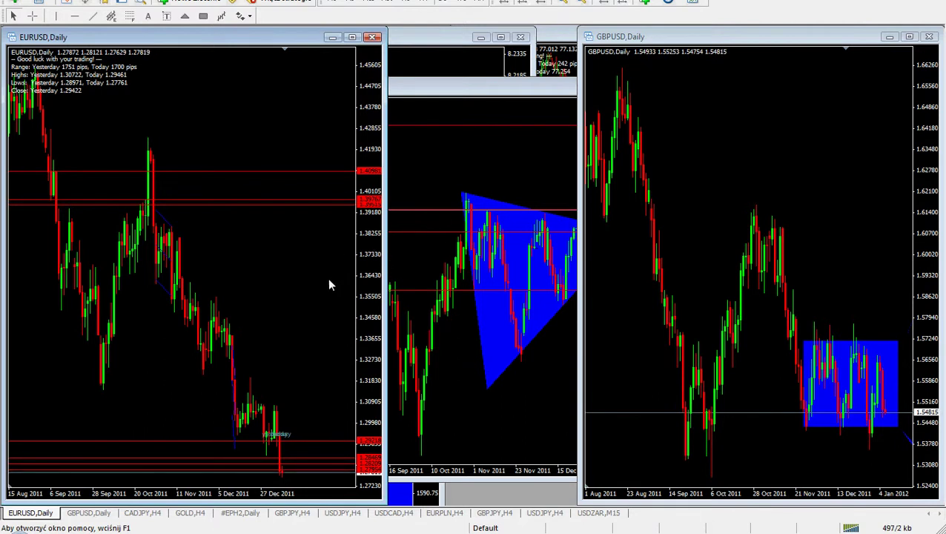
pyautogui.click(452, 323)
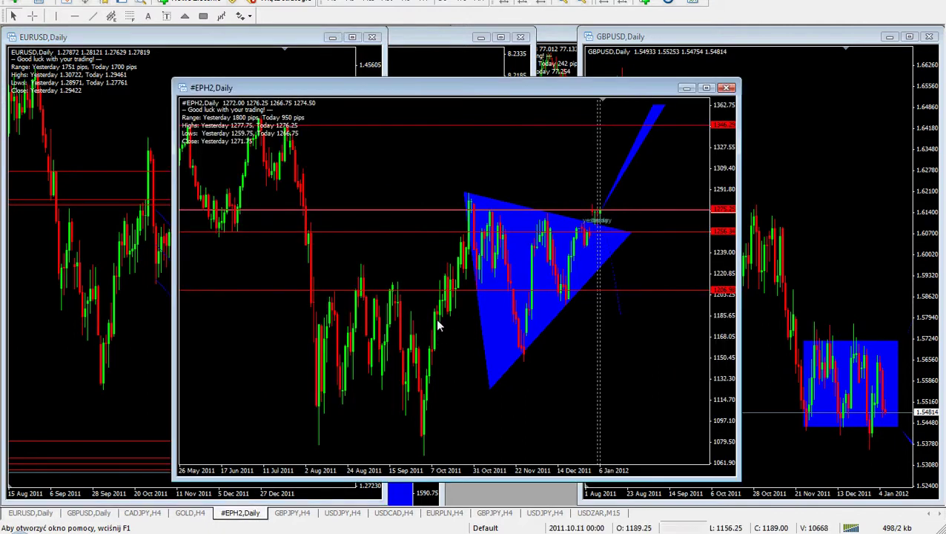
# Step: Maximize EURUSD on H4 and draw a rectangle around the mid-December to early-January consolidation, spanning about 1.308 to 1.292
pyautogui.click(130, 145)
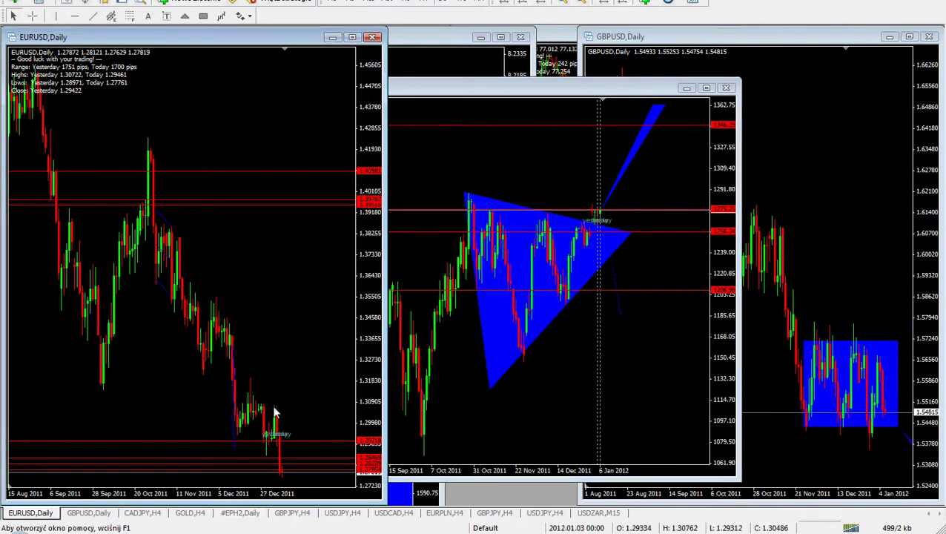
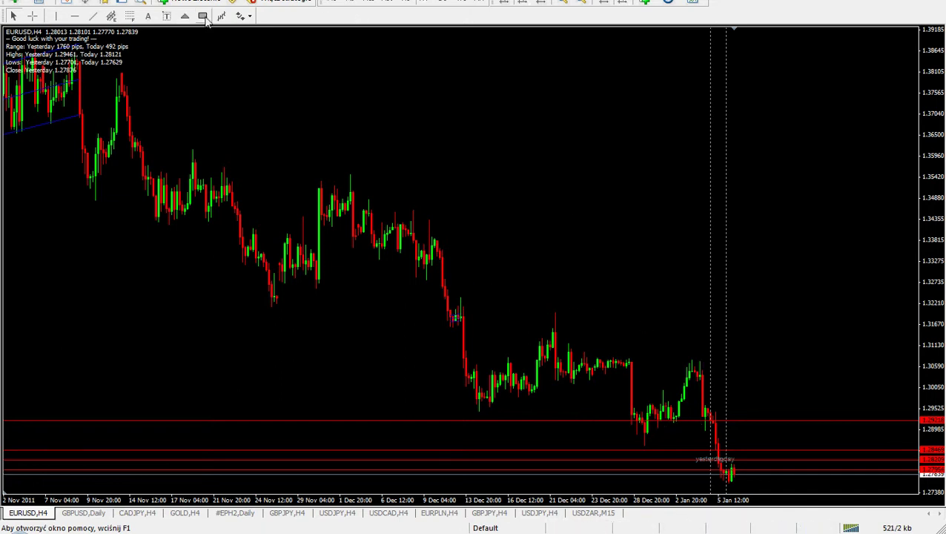
pyautogui.moveTo(463, 356); pyautogui.dragTo(719, 424)
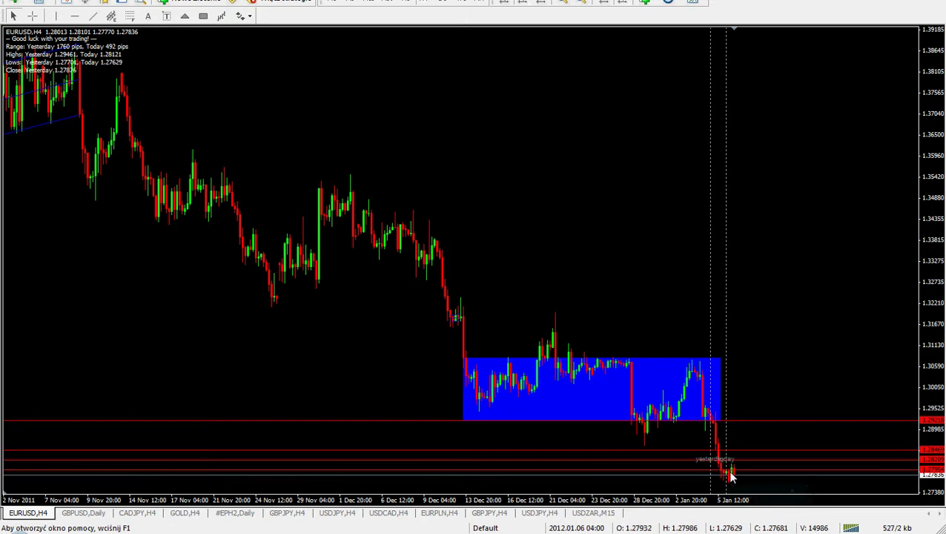
pyautogui.moveTo(935, 326); pyautogui.dragTo(937, 301)
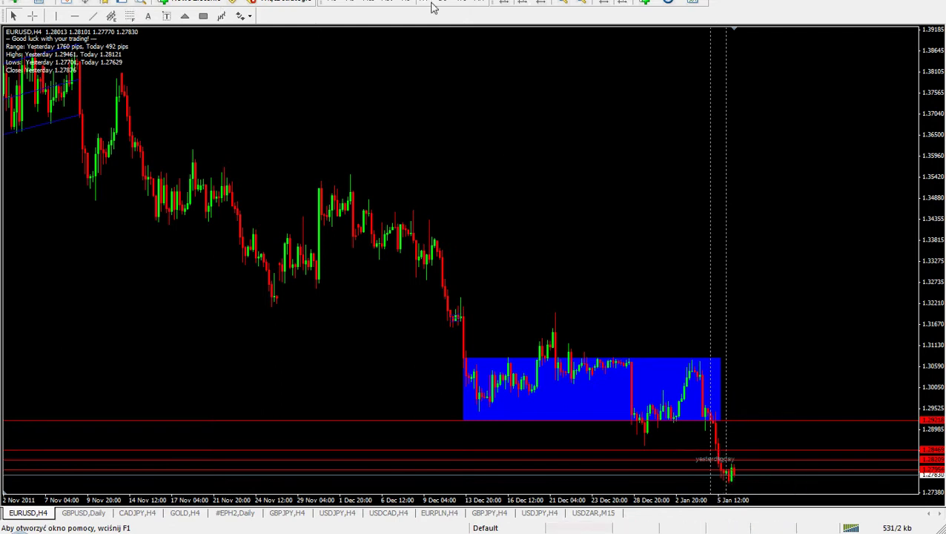
# Step: Switch EURUSD to M30 and draw a rectangle around the 5–6 January consolidation, spanning about 1.2807 to 1.2776
pyautogui.click(387, 3)
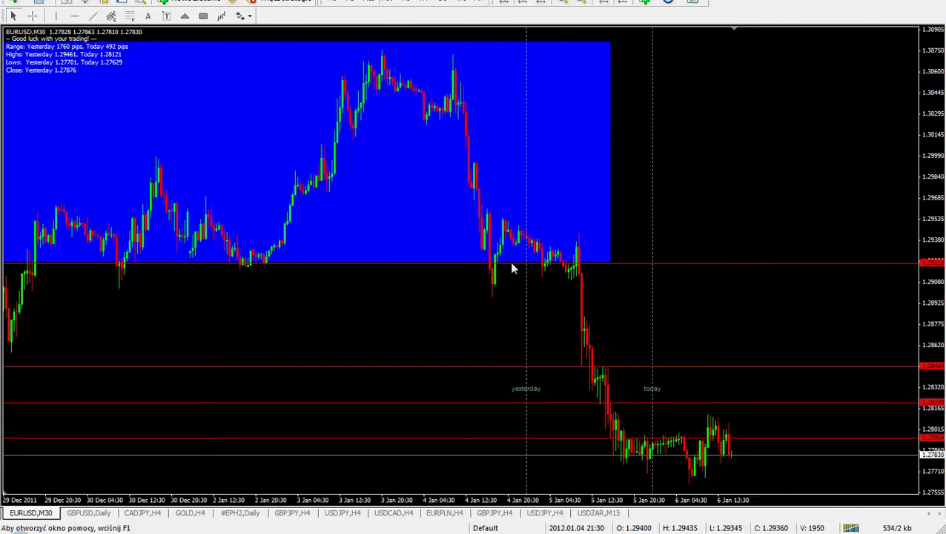
pyautogui.scroll(5, 457, 191)
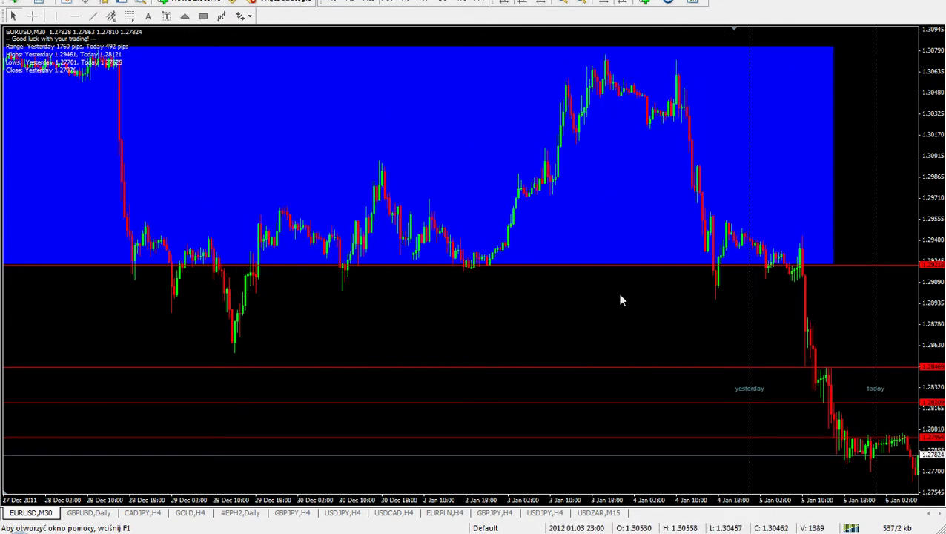
pyautogui.moveTo(617, 295); pyautogui.dragTo(358, 307)
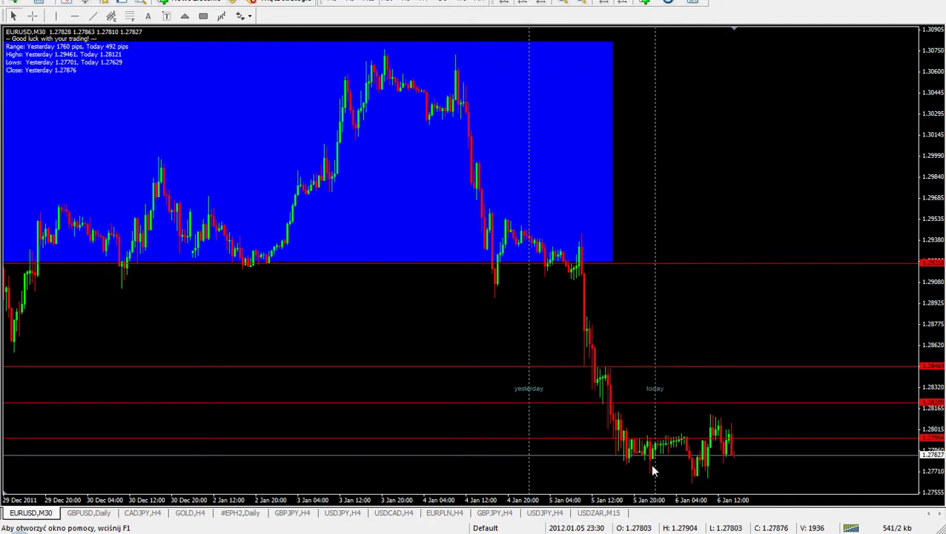
pyautogui.moveTo(658, 450)
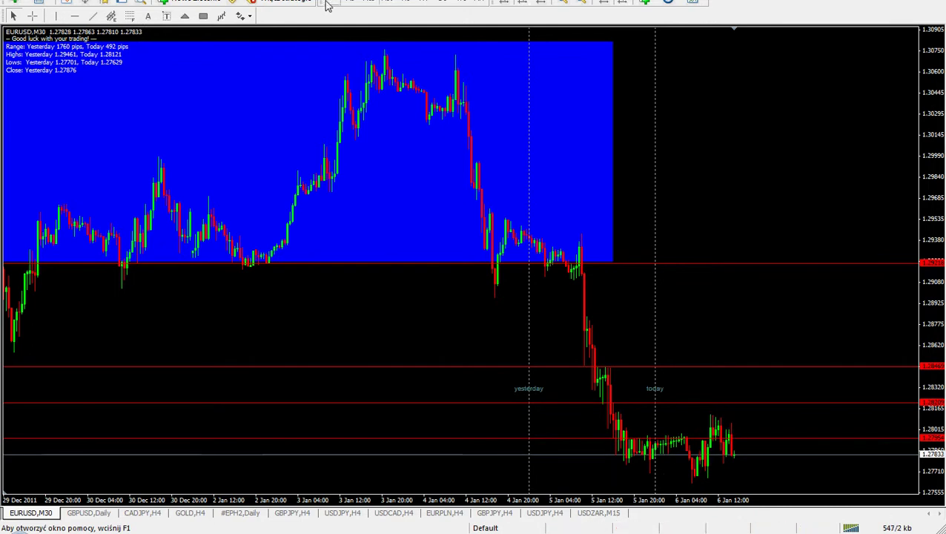
pyautogui.click(203, 17)
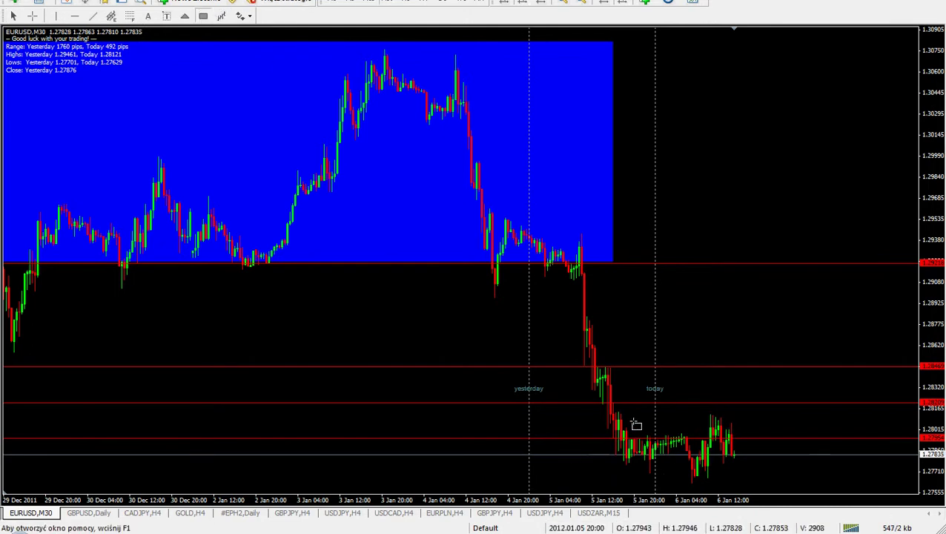
pyautogui.moveTo(632, 421); pyautogui.dragTo(747, 464)
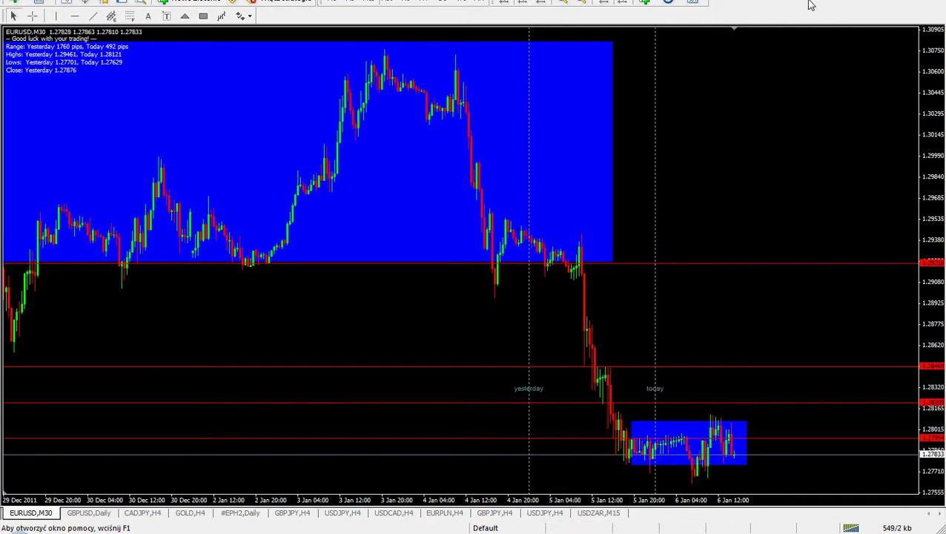
# Step: Restore the EURUSD M30 chart to a floating window and bring its latest candles into view
pyautogui.click(935, 2)
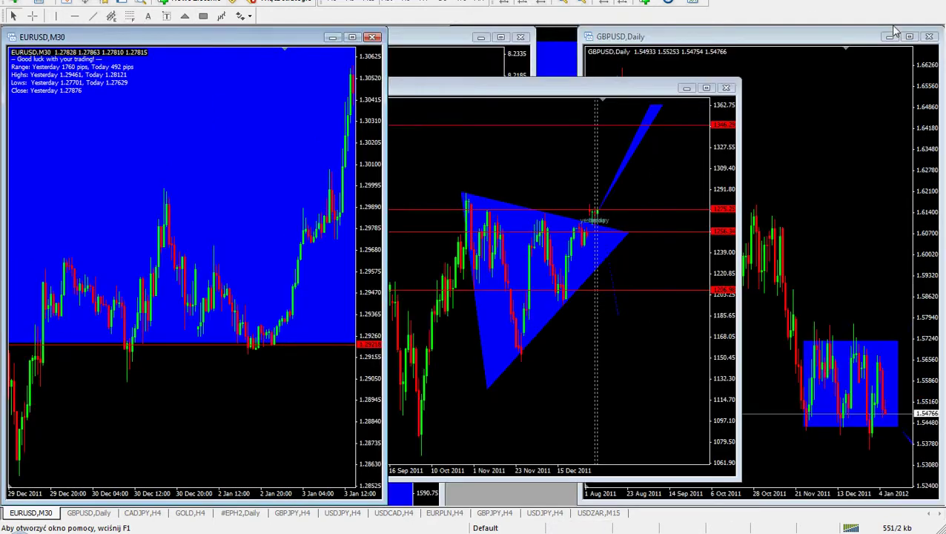
pyautogui.scroll(-3, 223, 243)
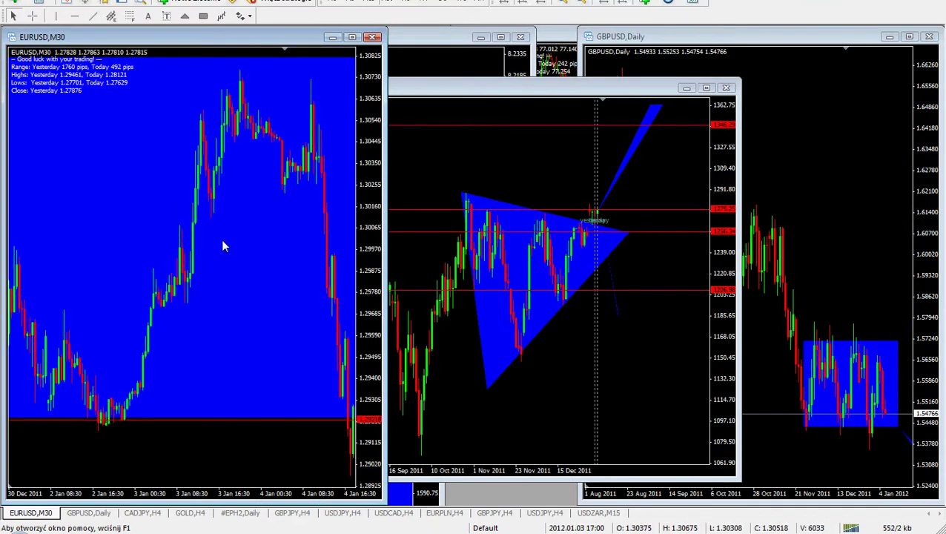
pyautogui.scroll(-5, 221, 238)
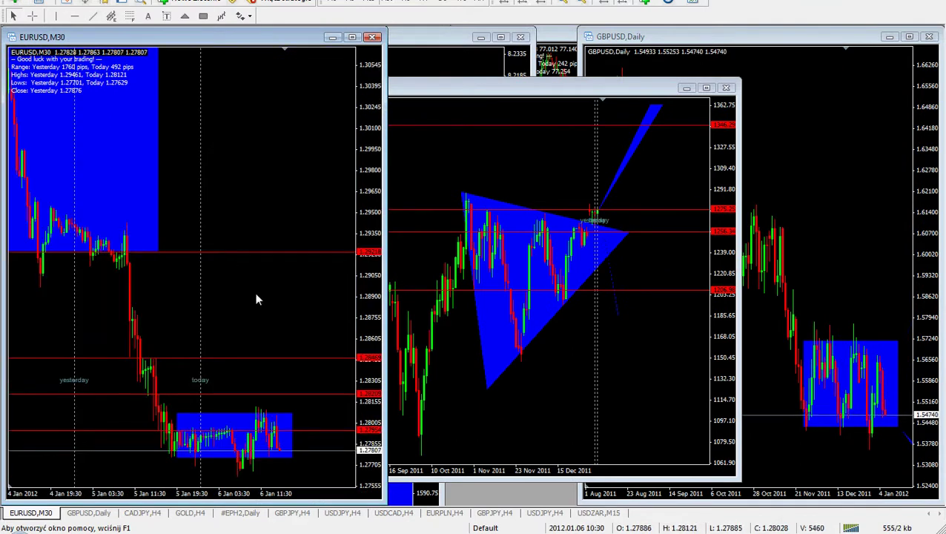
# Step: Maximize the GOLDs chart in the other terminal window and switch it to the daily timeframe
pyautogui.click(533, 392)
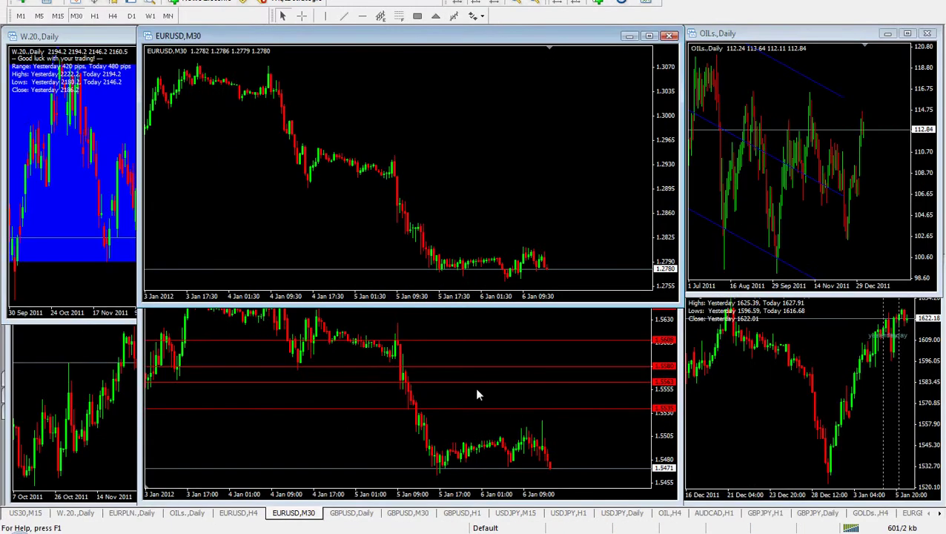
pyautogui.click(765, 368)
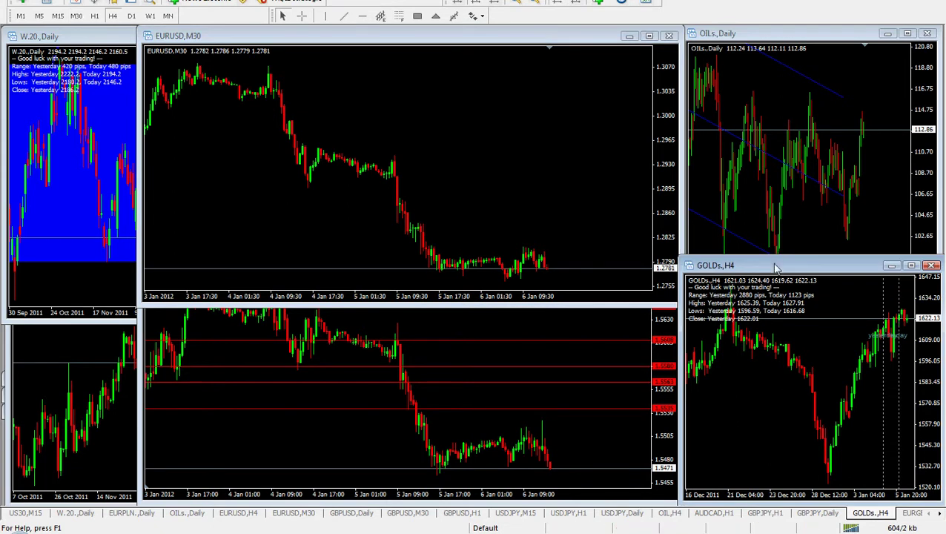
pyautogui.doubleClick(775, 267)
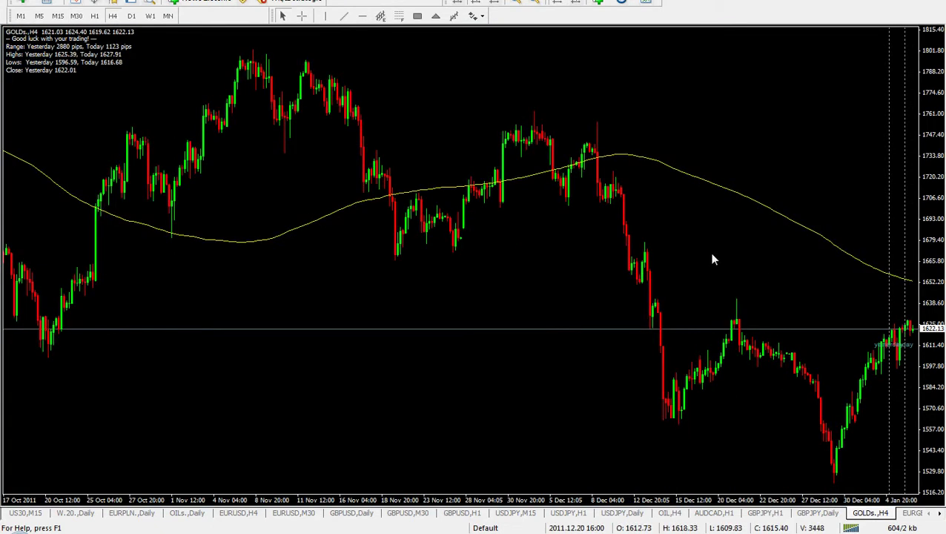
pyautogui.click(130, 17)
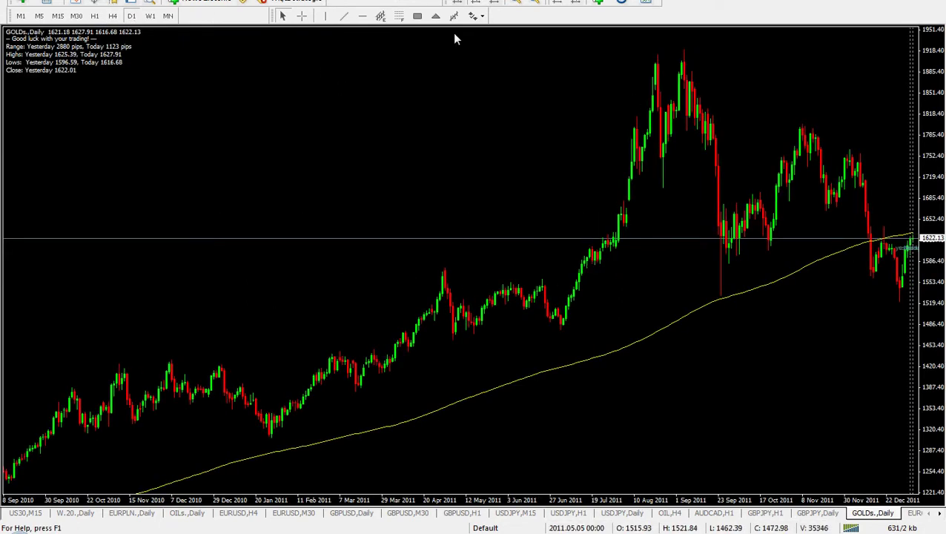
# Step: Shift the GOLDs chart, draw a rising channel from late September into early November, and box the late-September low at about 1602 to 1535
pyautogui.click(575, 2)
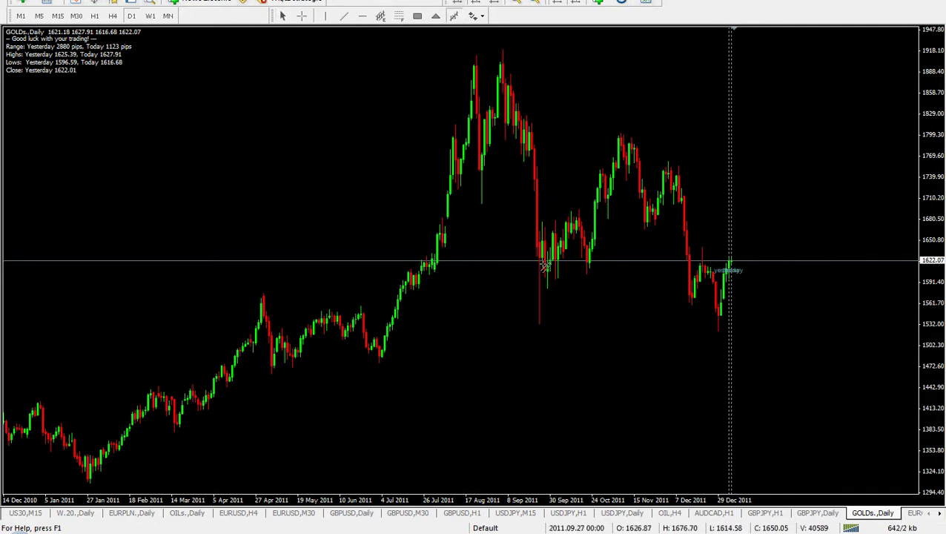
pyautogui.moveTo(545, 266)
pyautogui.mouseDown()
pyautogui.moveTo(617, 167)
pyautogui.moveTo(615, 181)
pyautogui.mouseUp()
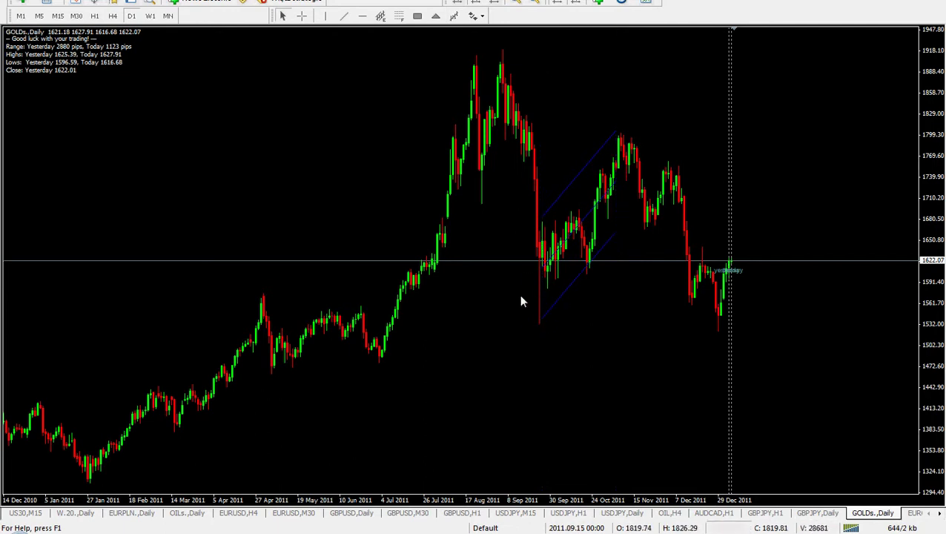
pyautogui.click(417, 16)
pyautogui.moveTo(529, 274); pyautogui.dragTo(551, 323)
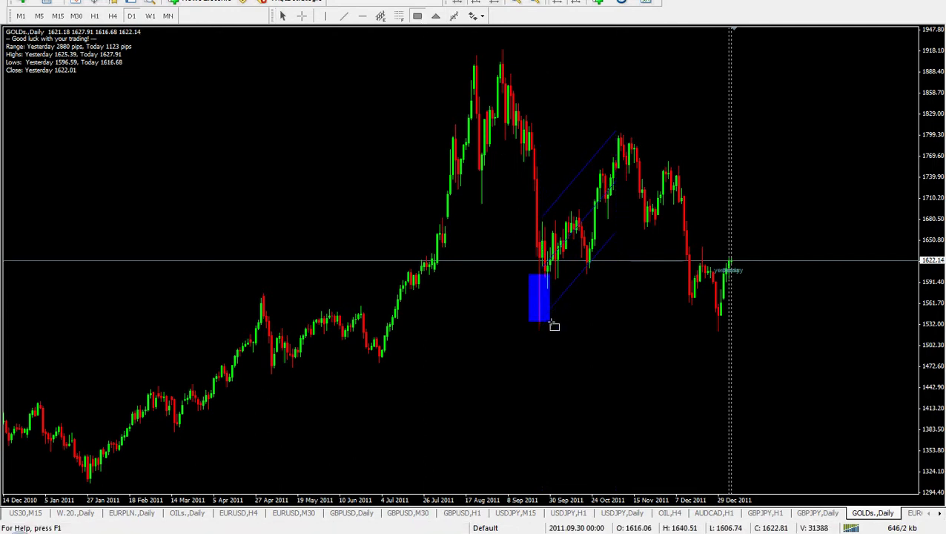
# Step: Place horizontal levels on the GOLDs daily chart at about 1560.8 and, near the August–September highs, about 1902
pyautogui.click(362, 15)
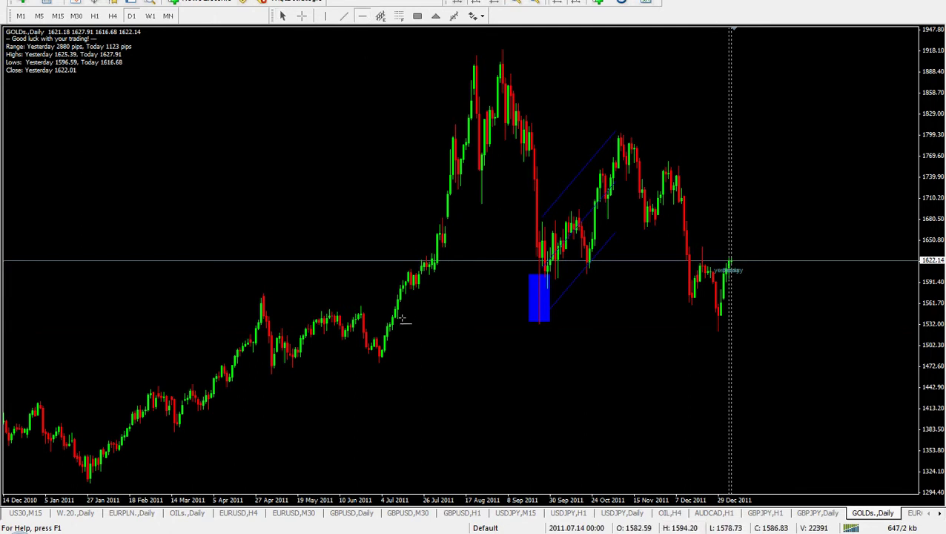
pyautogui.moveTo(404, 332); pyautogui.dragTo(420, 304)
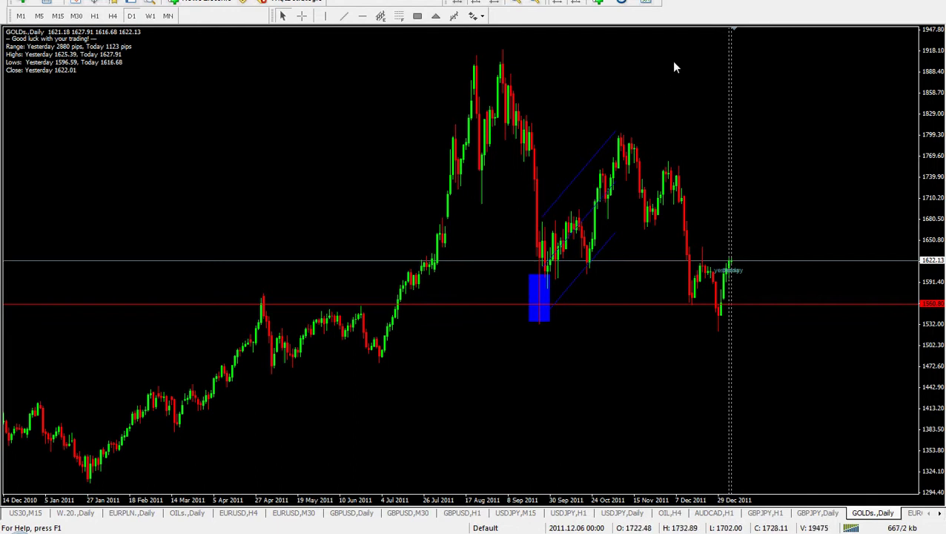
pyautogui.click(362, 16)
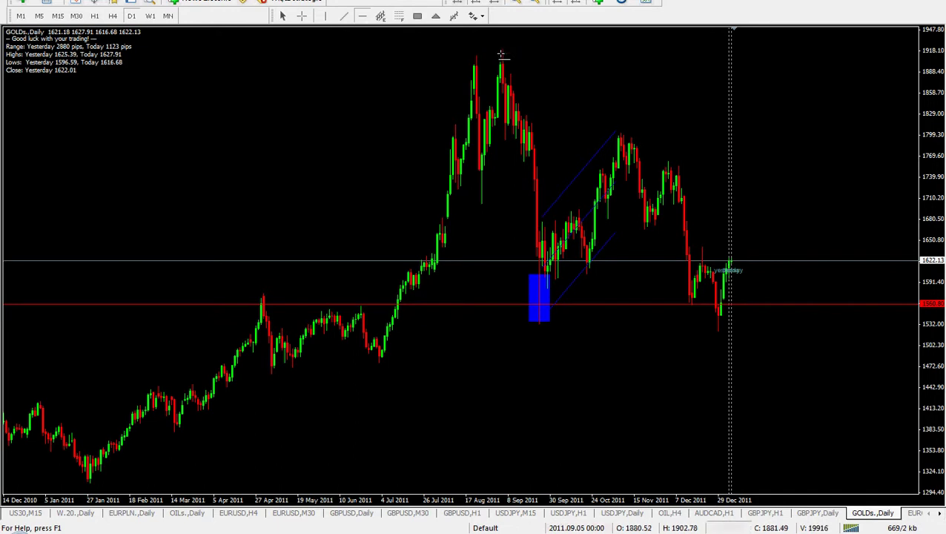
pyautogui.moveTo(501, 54); pyautogui.dragTo(523, 62)
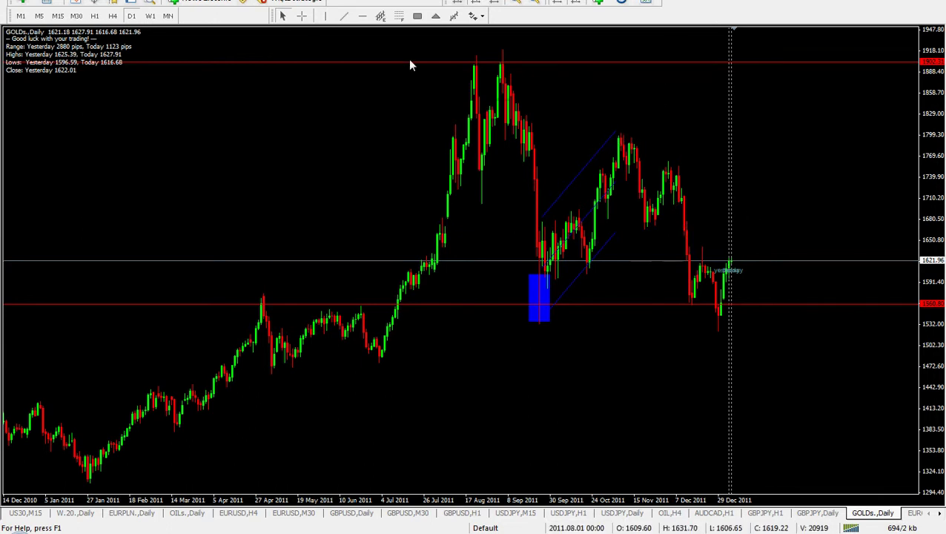
pyautogui.click(417, 15)
pyautogui.moveTo(431, 166)
pyautogui.mouseDown()
pyautogui.moveTo(634, 249)
pyautogui.moveTo(878, 304)
pyautogui.mouseUp()
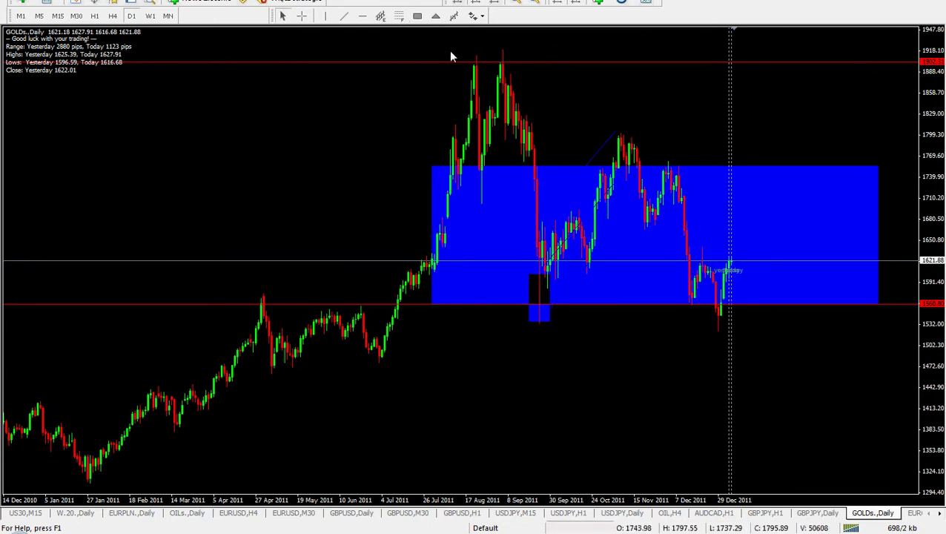
pyautogui.press('BackSpace')
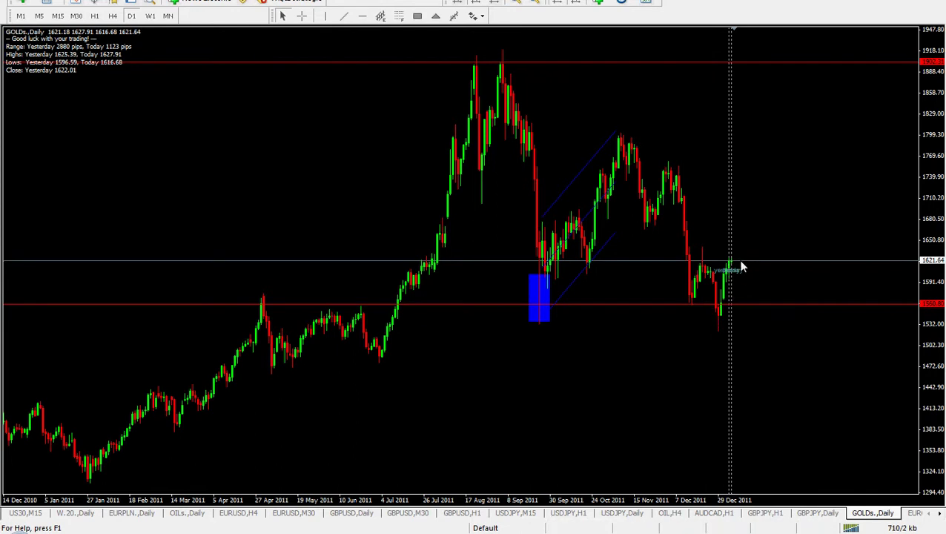
# Step: Sketch a bullish zigzag ahead of the latest GOLDs candle with triangles, rising to about 1698, dipping to 1654 and climbing to 1760
pyautogui.moveTo(730, 261)
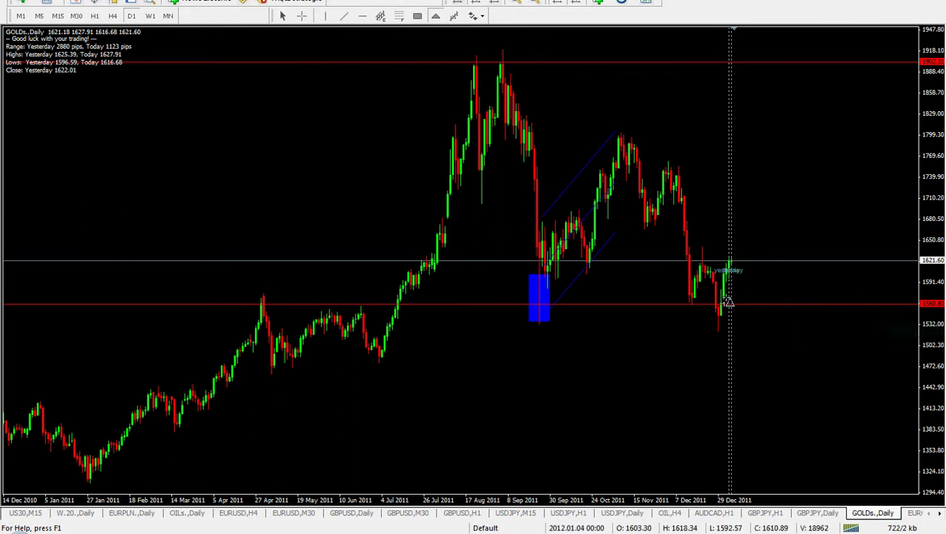
pyautogui.moveTo(735, 252); pyautogui.dragTo(757, 208)
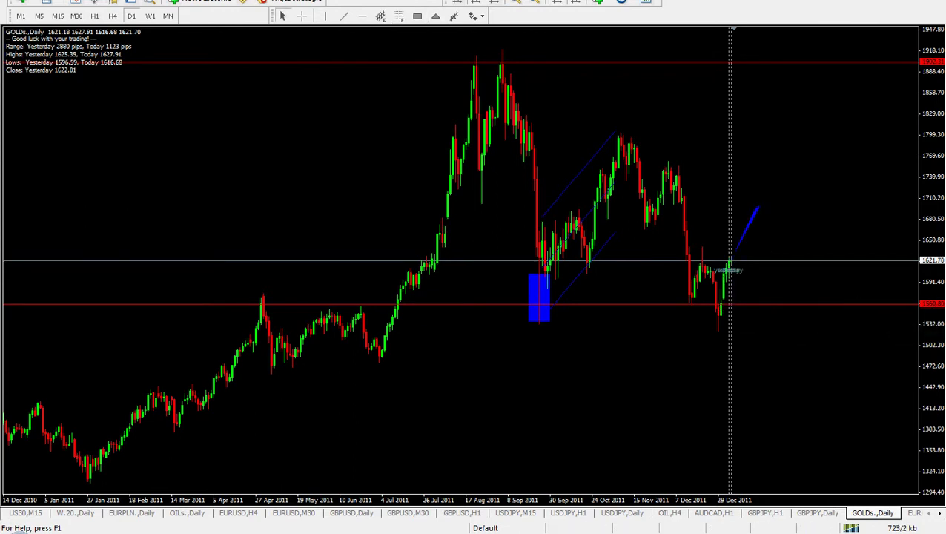
pyautogui.click(435, 15)
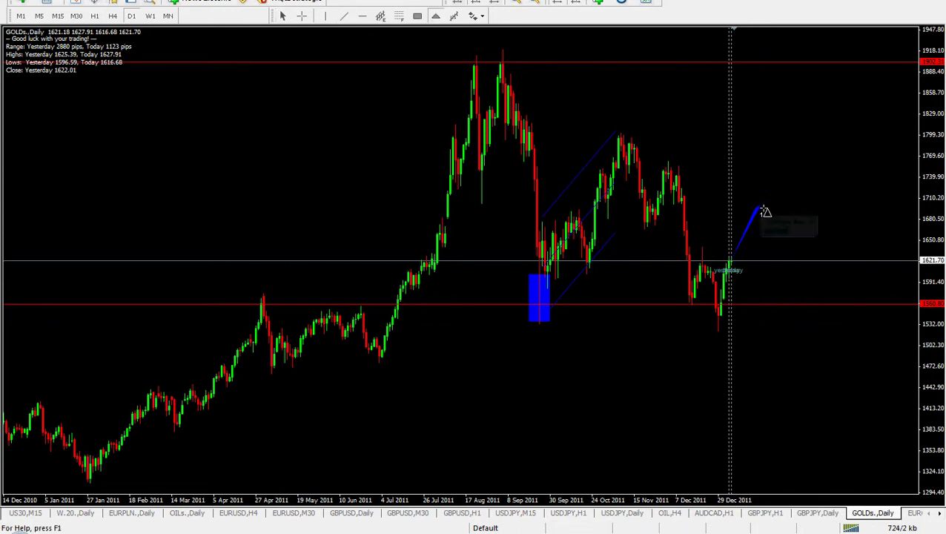
pyautogui.click(781, 237)
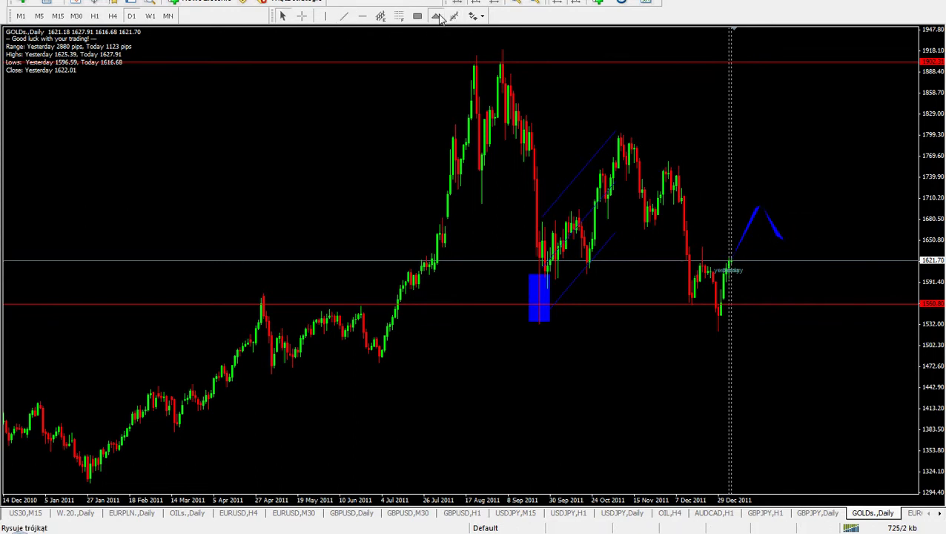
pyautogui.click(437, 16)
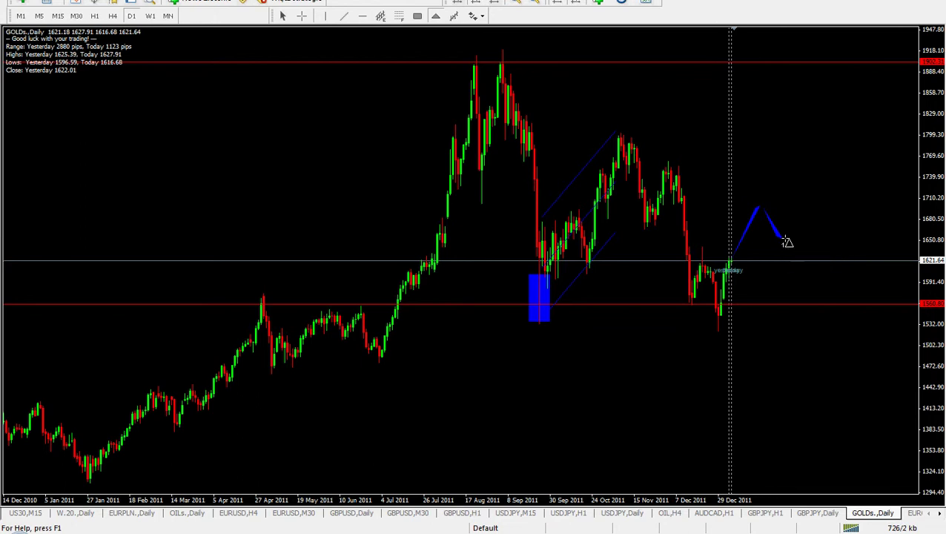
pyautogui.moveTo(783, 238); pyautogui.dragTo(802, 170)
pyautogui.click(809, 162)
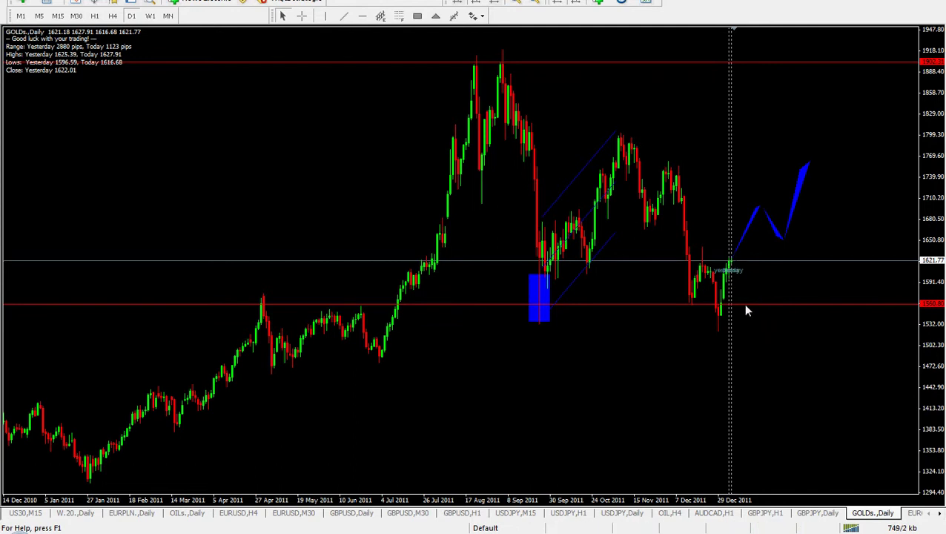
# Step: Sketch a bearish zigzag below the latest GOLDs candle with triangles, falling to about 1468, rebounding to 1555 and dropping to 1494
pyautogui.click(435, 16)
pyautogui.moveTo(741, 279); pyautogui.dragTo(771, 374)
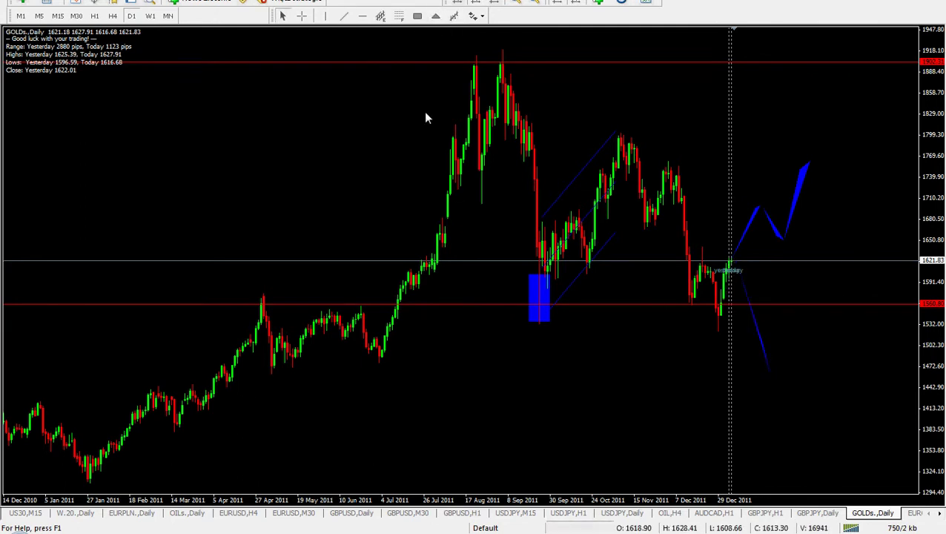
pyautogui.click(435, 15)
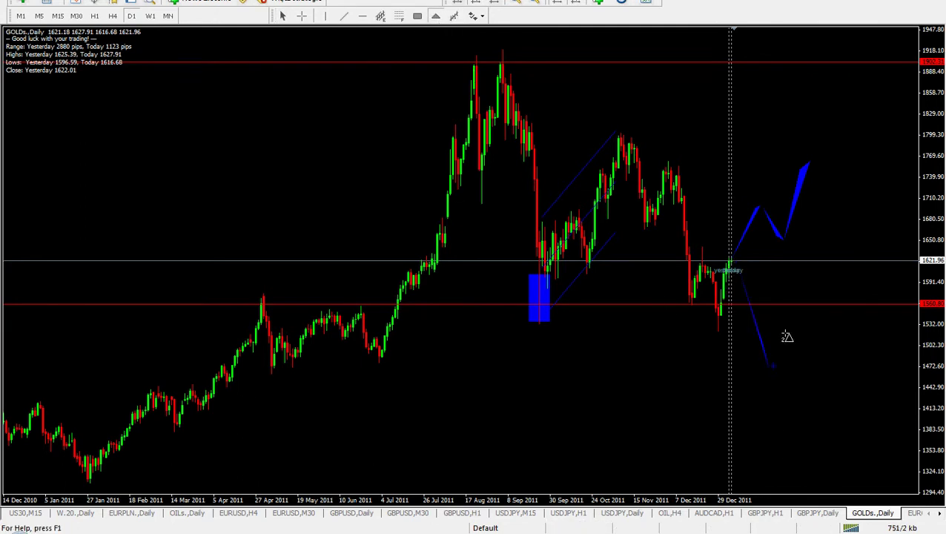
pyautogui.click(807, 309)
pyautogui.click(435, 16)
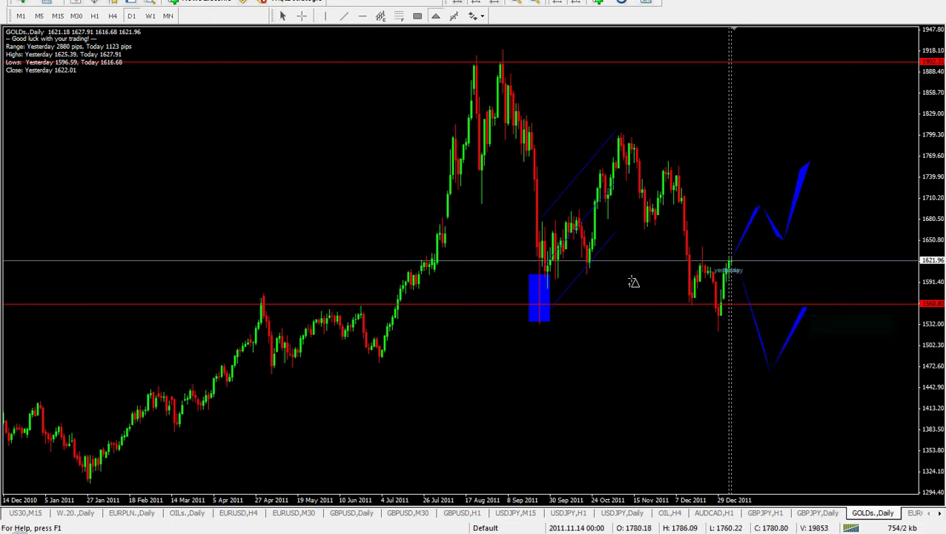
pyautogui.moveTo(807, 309); pyautogui.dragTo(832, 358)
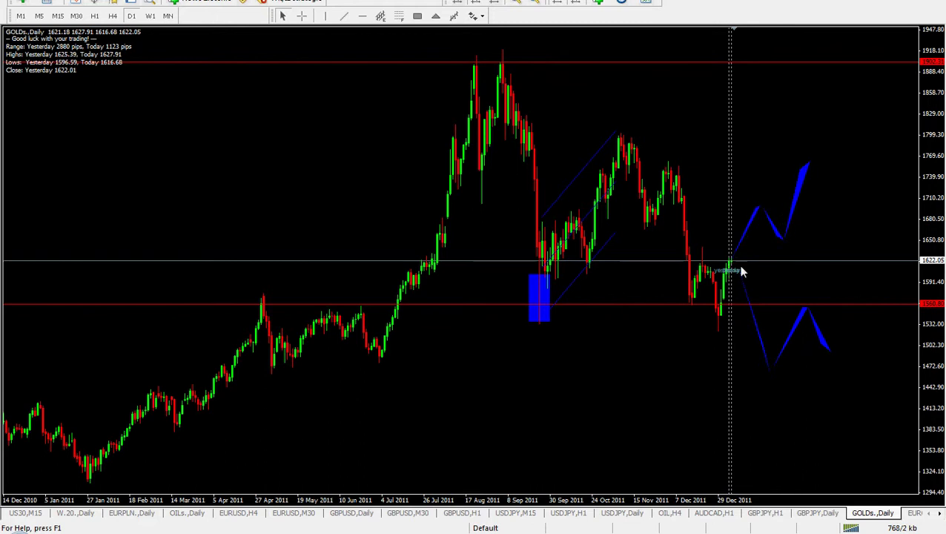
pyautogui.moveTo(734, 270)
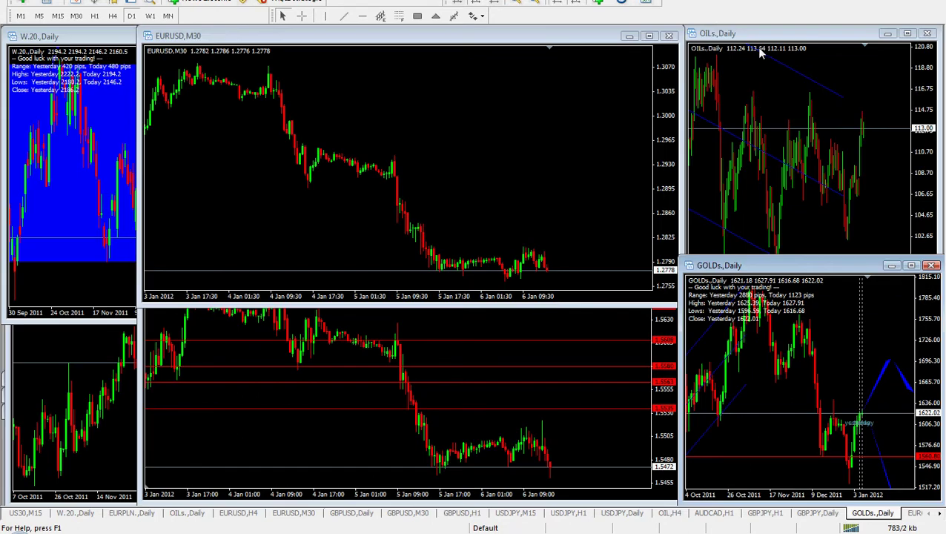
# Step: Maximize the OILs daily chart and place horizontal levels at about 115.2 and, along the mid-2011 highs, about 120
pyautogui.doubleClick(769, 33)
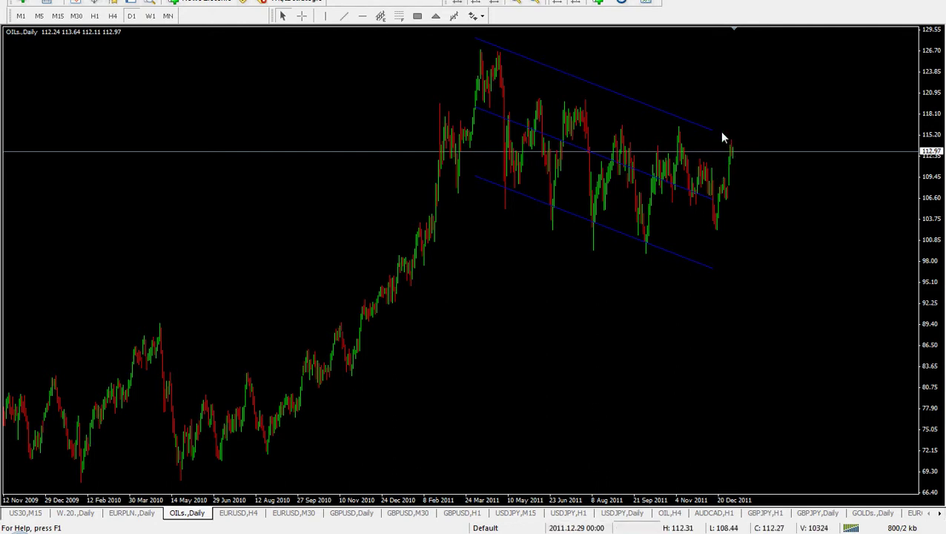
pyautogui.click(362, 15)
pyautogui.moveTo(711, 137); pyautogui.dragTo(717, 135)
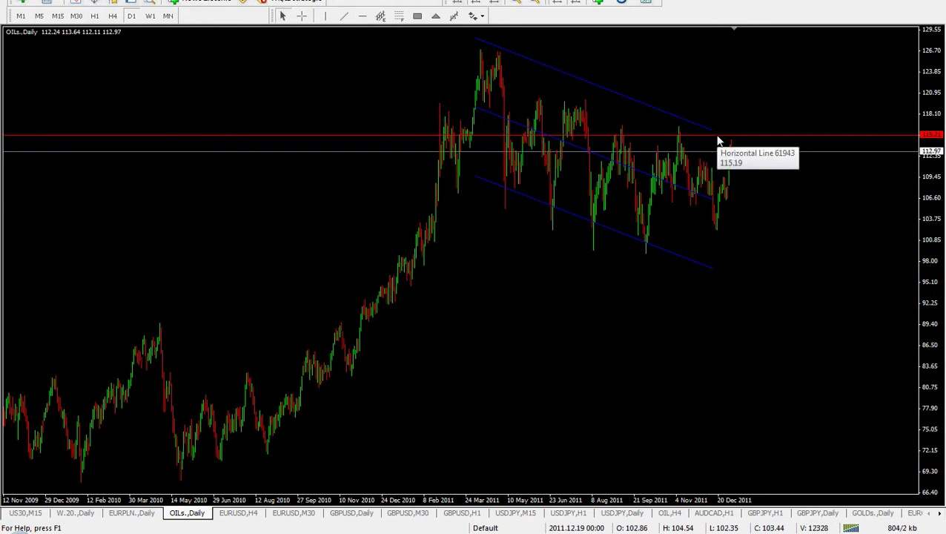
pyautogui.moveTo(734, 154)
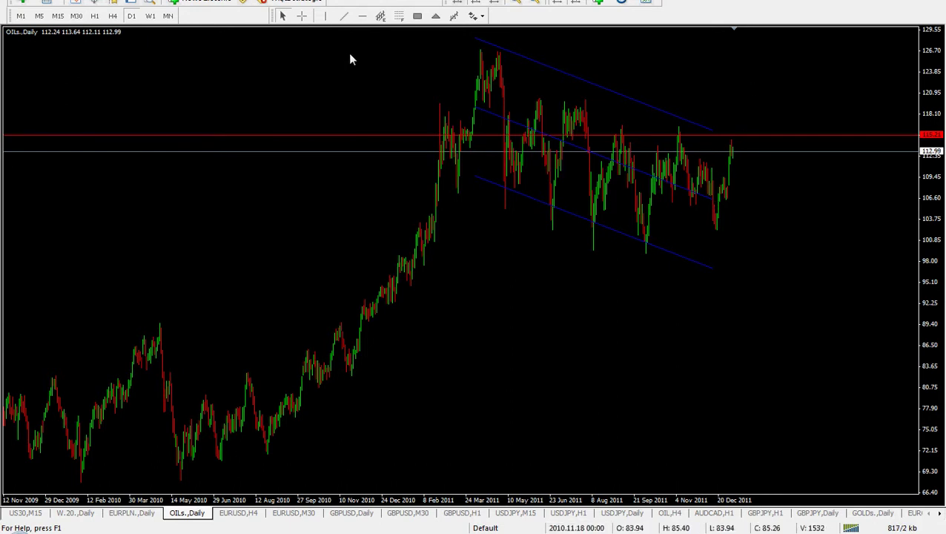
pyautogui.click(363, 16)
pyautogui.moveTo(545, 91); pyautogui.dragTo(565, 101)
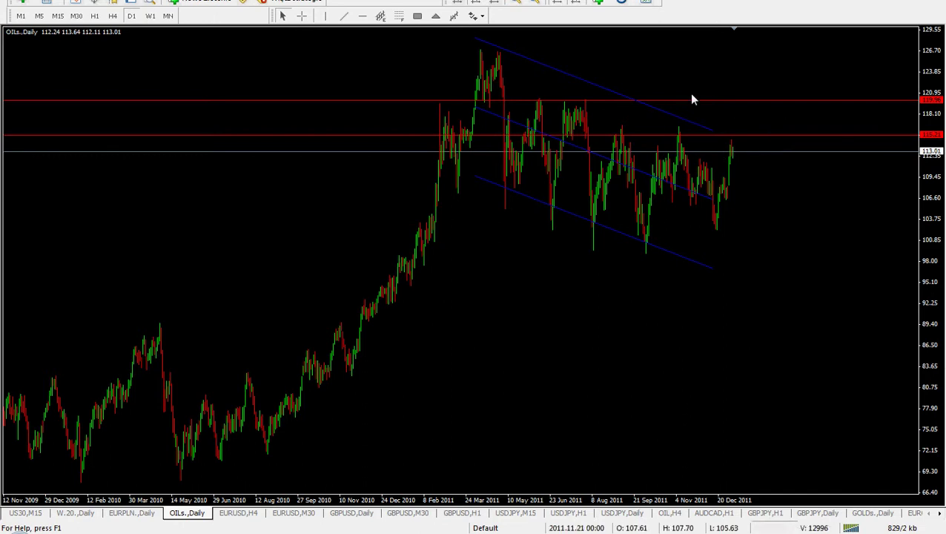
# Step: Box the zone around the latest OILs high from about 119.2 to 113.7, extending past the last candle, and restore the chart to a floating window
pyautogui.click(417, 16)
pyautogui.moveTo(702, 106)
pyautogui.mouseDown()
pyautogui.moveTo(741, 127)
pyautogui.moveTo(865, 133)
pyautogui.moveTo(874, 152)
pyautogui.moveTo(879, 146)
pyautogui.mouseUp()
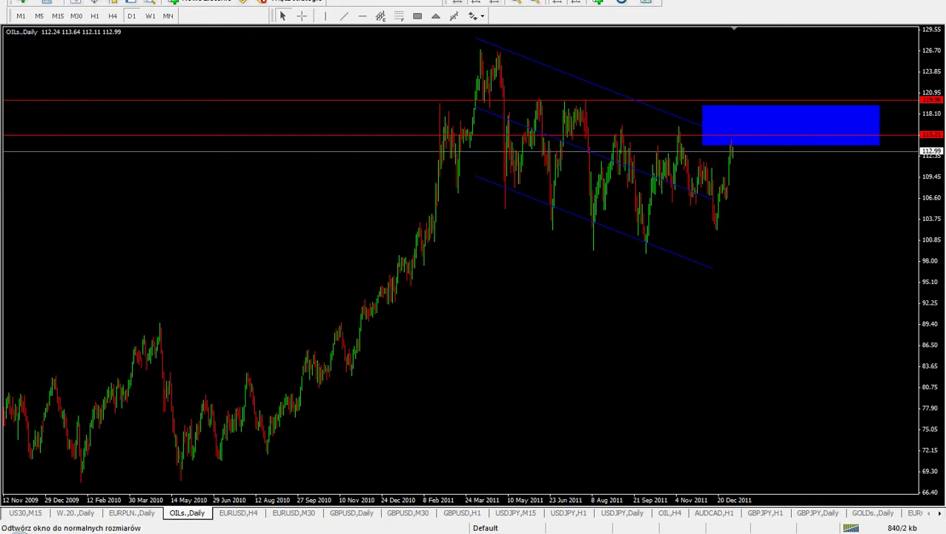
pyautogui.click(930, 0)
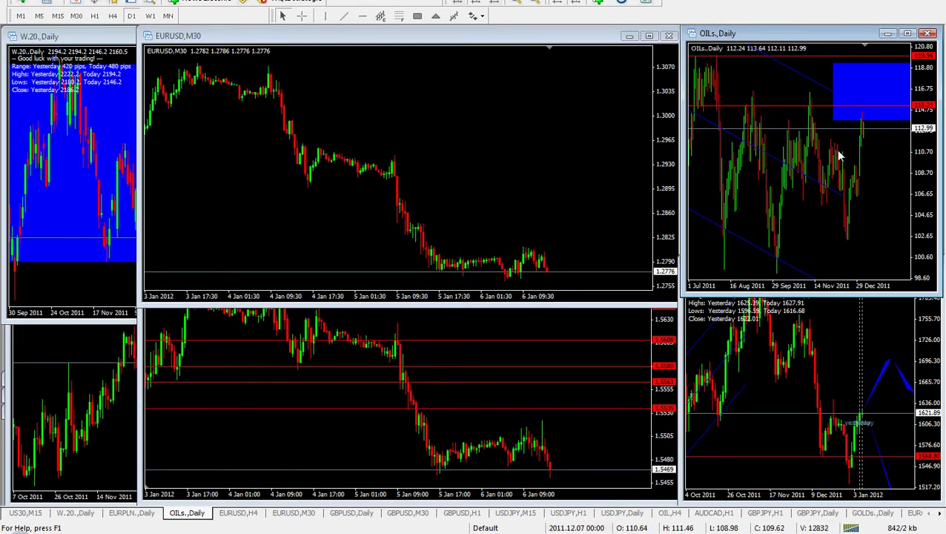